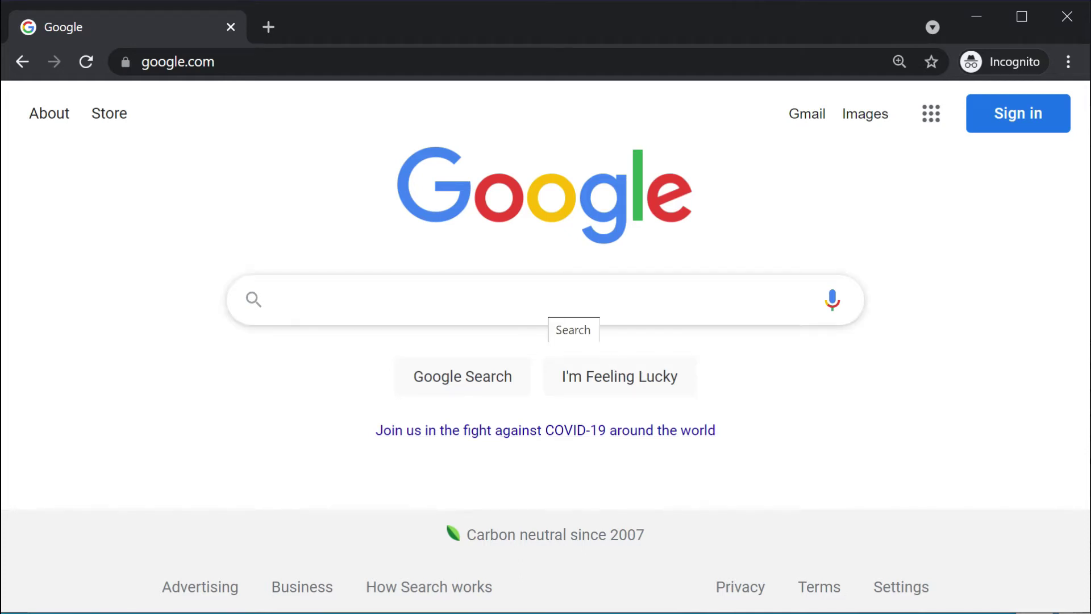
Step: Search Google for 'WCAG 2.1' and land directly on the W3C WCAG 2.1 recommendation
click(538, 301)
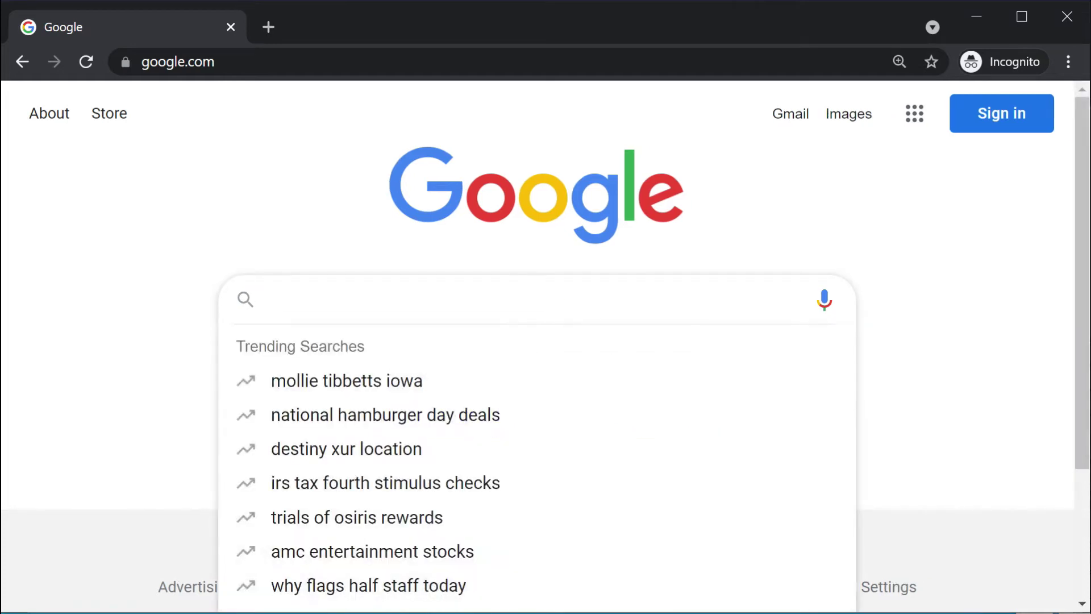
text(WCAG 2)
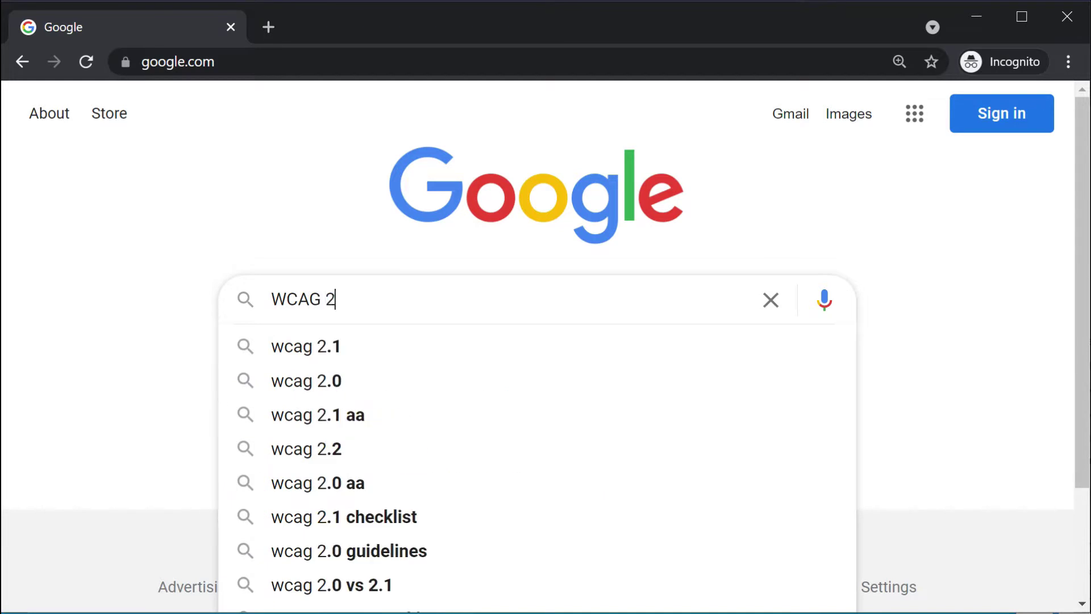
text(.1)
key(Escape)
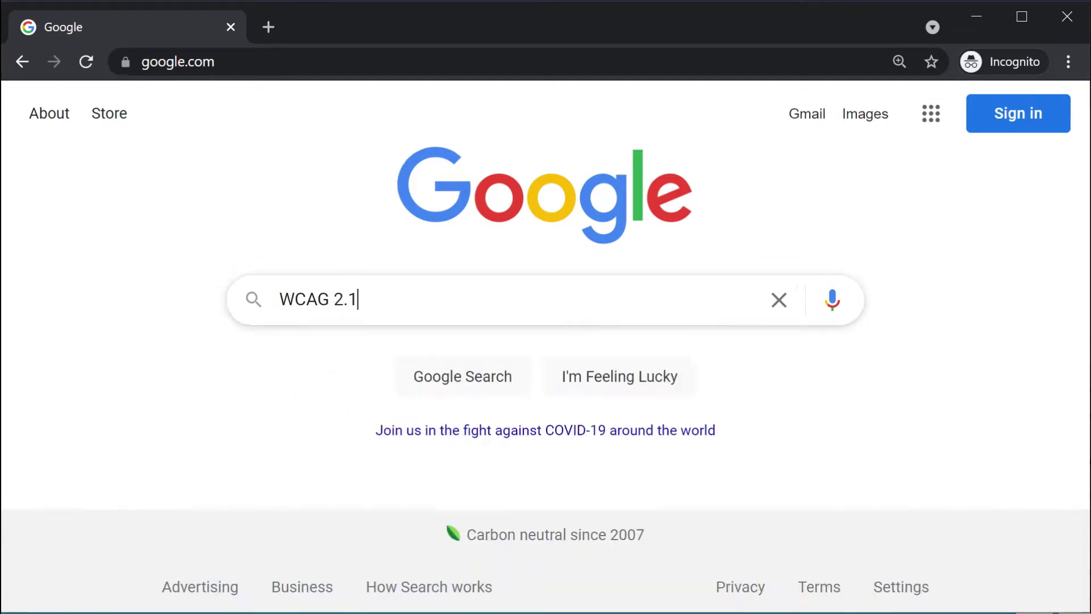
click(611, 378)
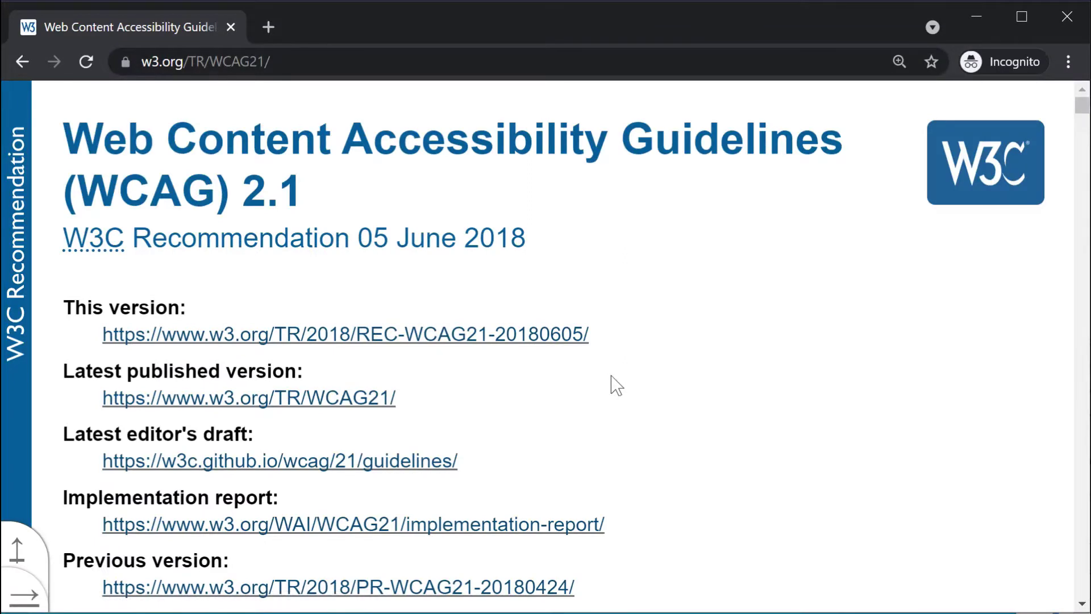
Step: Find 'CONTRAST' on the page and mark the 1 to 21 range in the contrast ratio definition
key(ctrl+f)
text(CONTRAST)
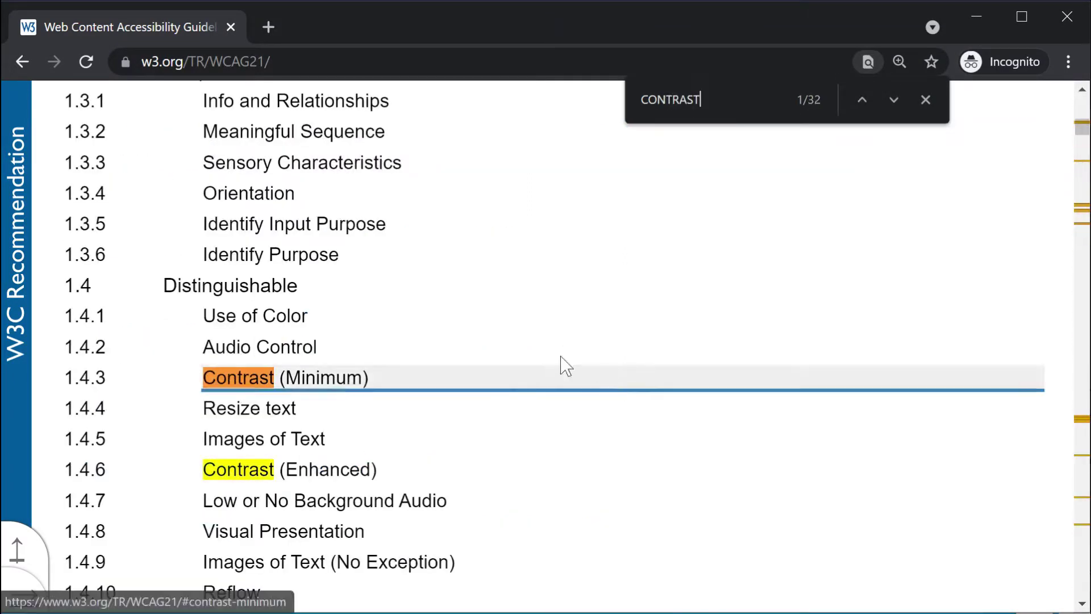
click(347, 377)
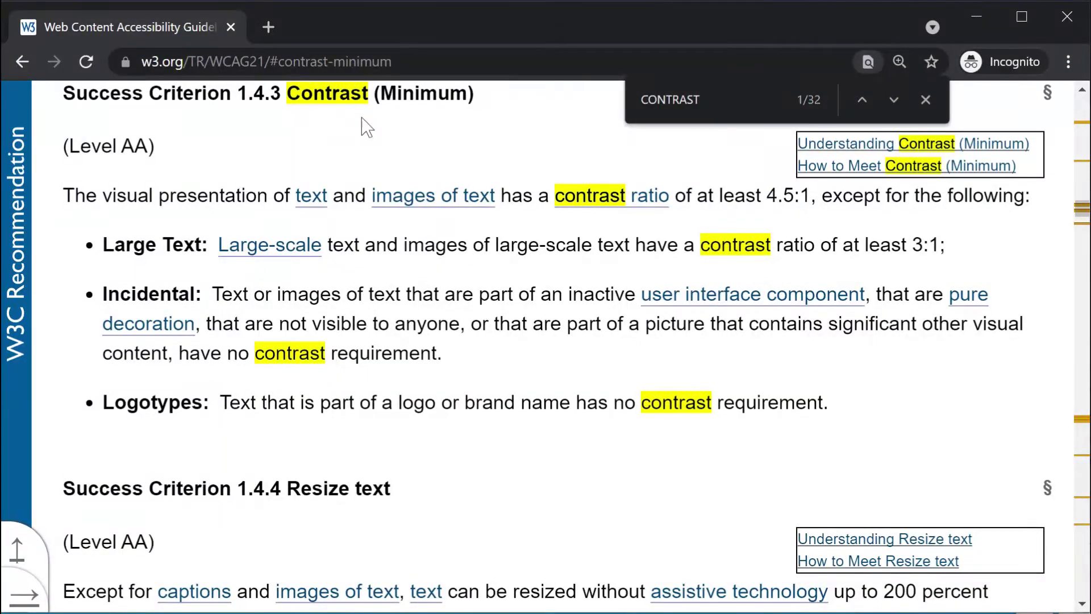
click(642, 209)
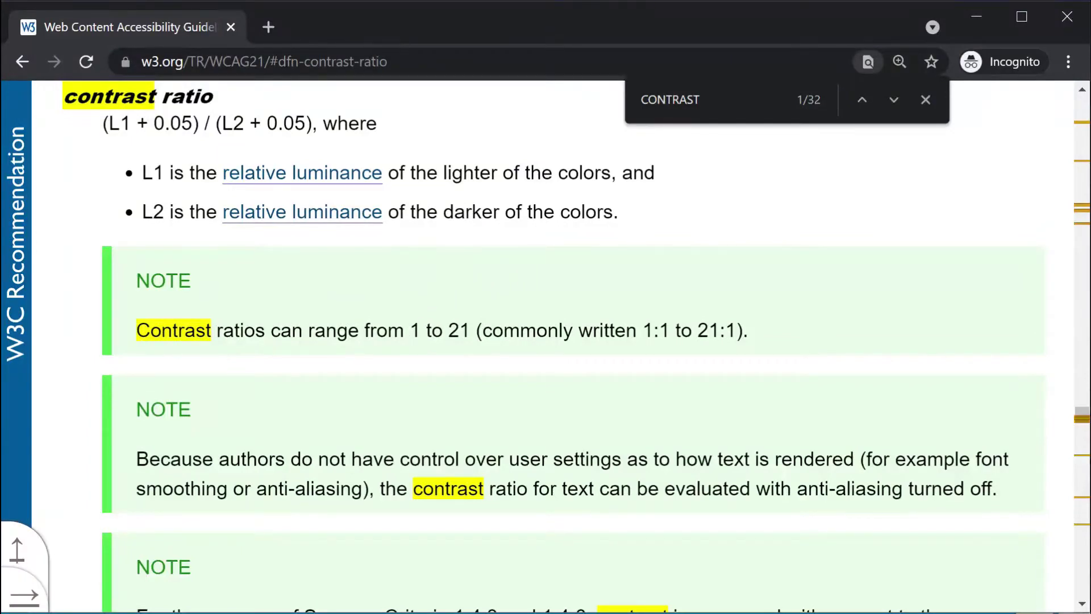
drag(408, 331, 470, 330)
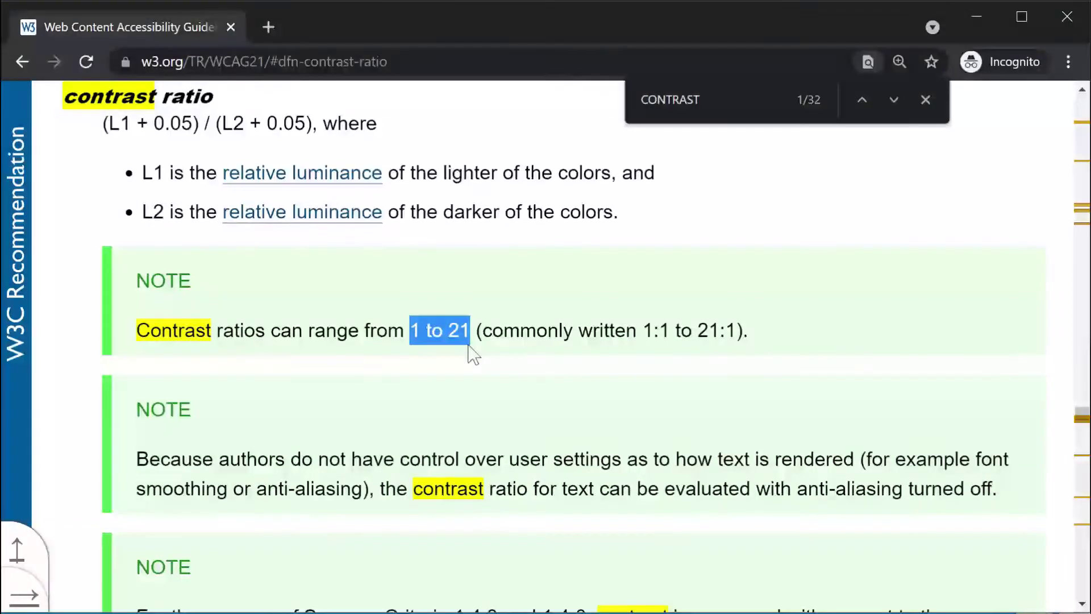
Step: Back in Contrast (Minimum), mark the 4.5 minimum ratio and its Level AA conformance
click(22, 62)
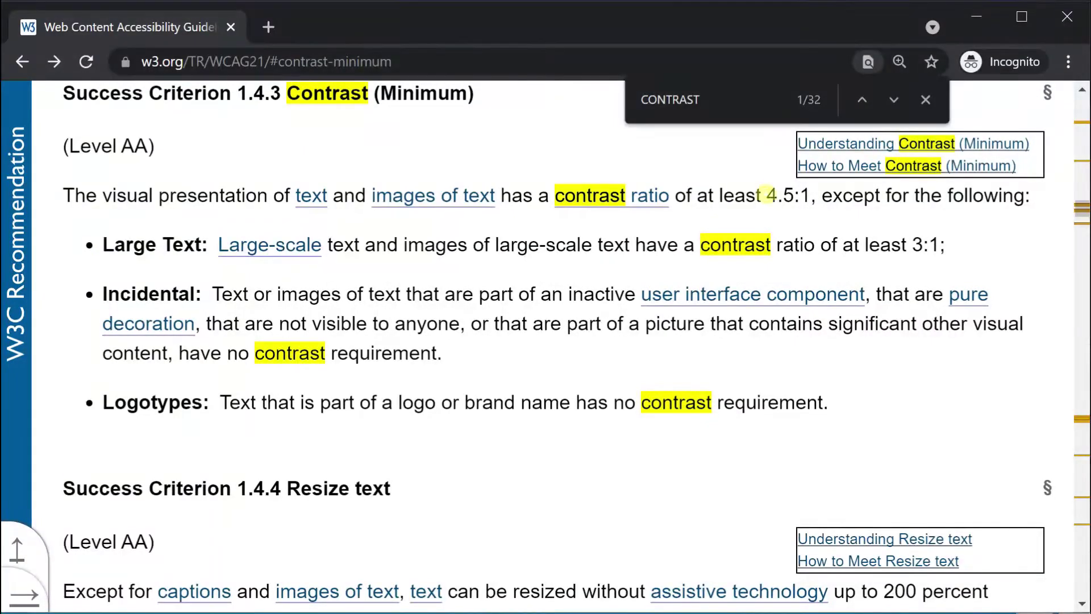
drag(767, 195, 794, 195)
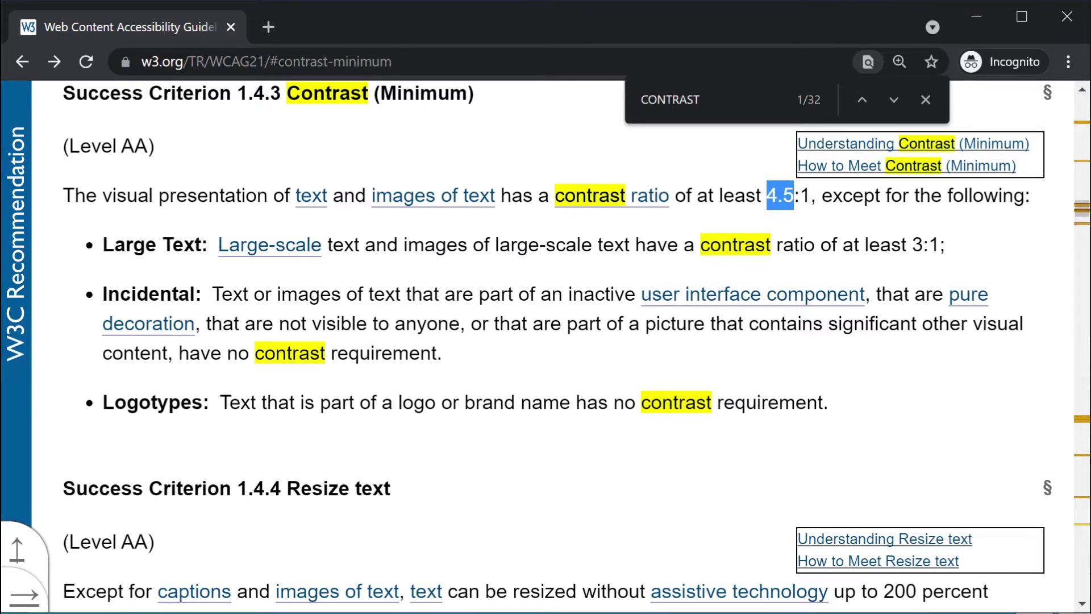
drag(156, 146, 120, 146)
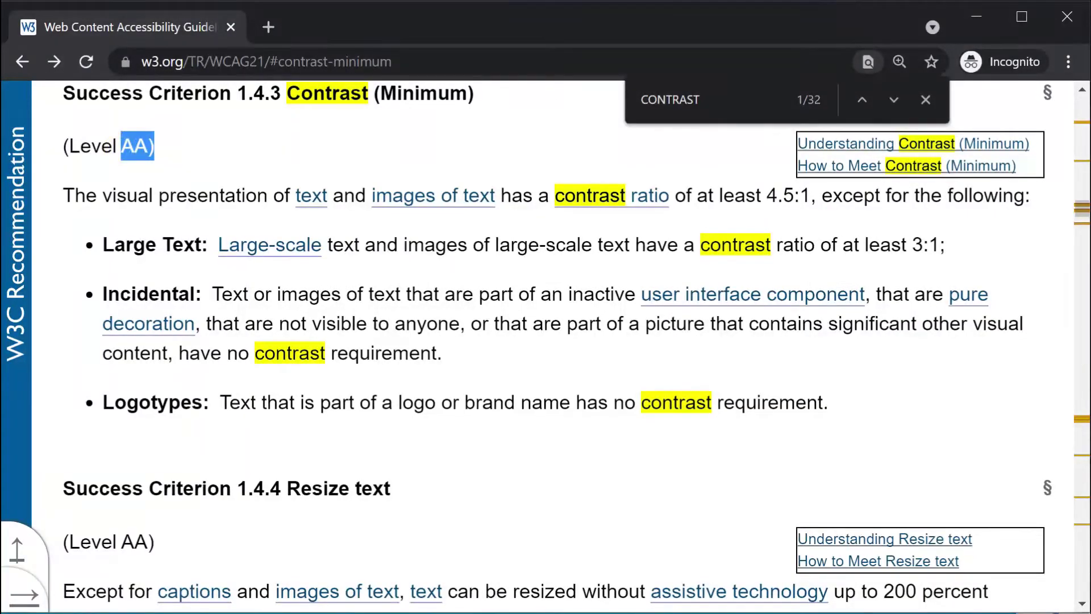
Step: Search the page for 'enhance' and mark the 7:1 Contrast (Enhanced) ratio
click(726, 103)
drag(726, 102, 608, 107)
text(en)
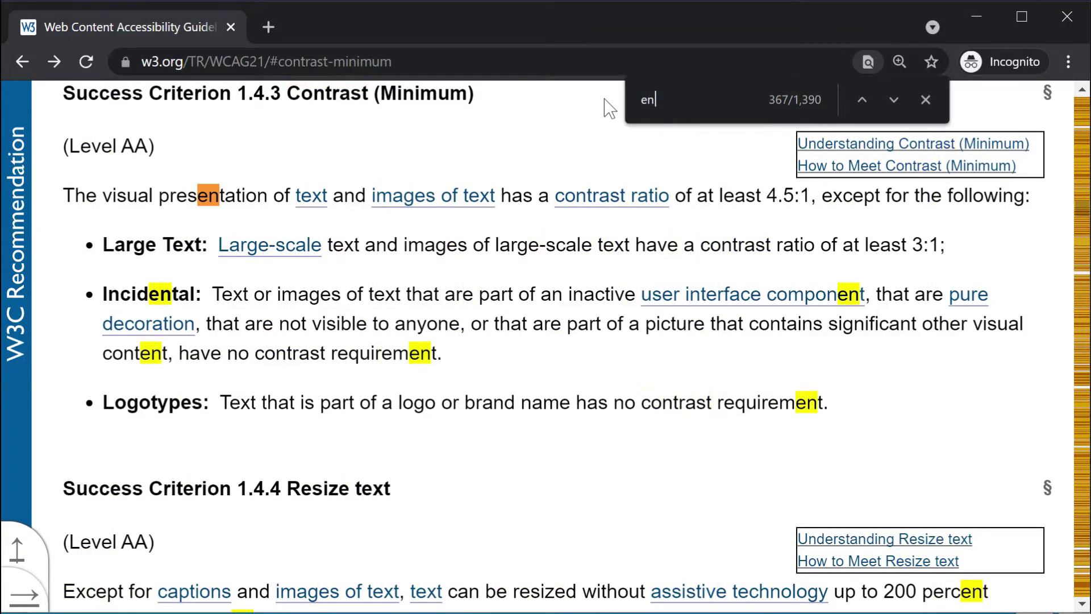
text(hance)
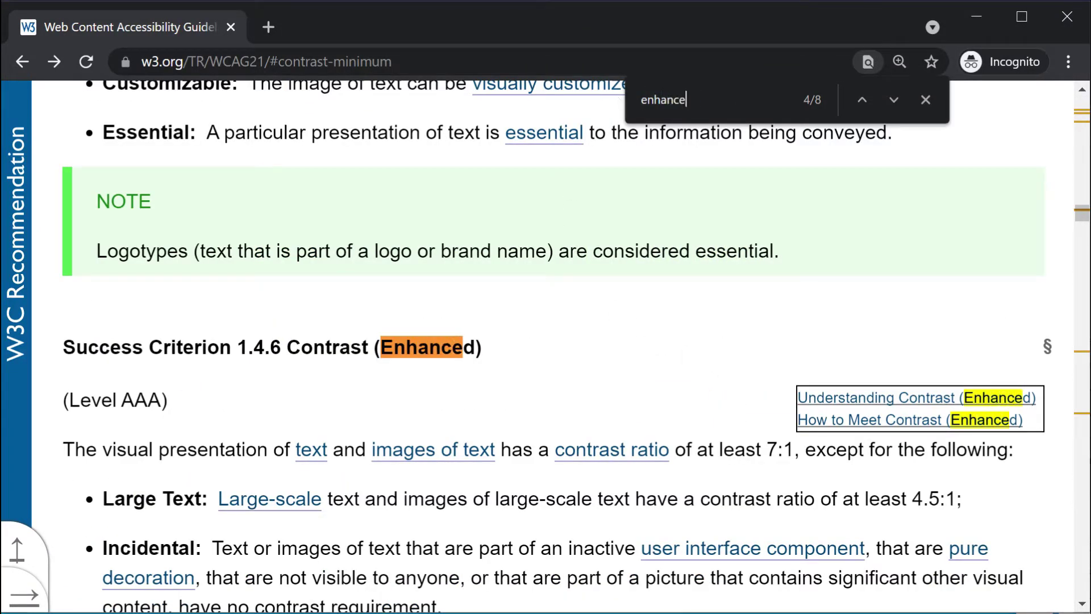
drag(763, 449, 799, 450)
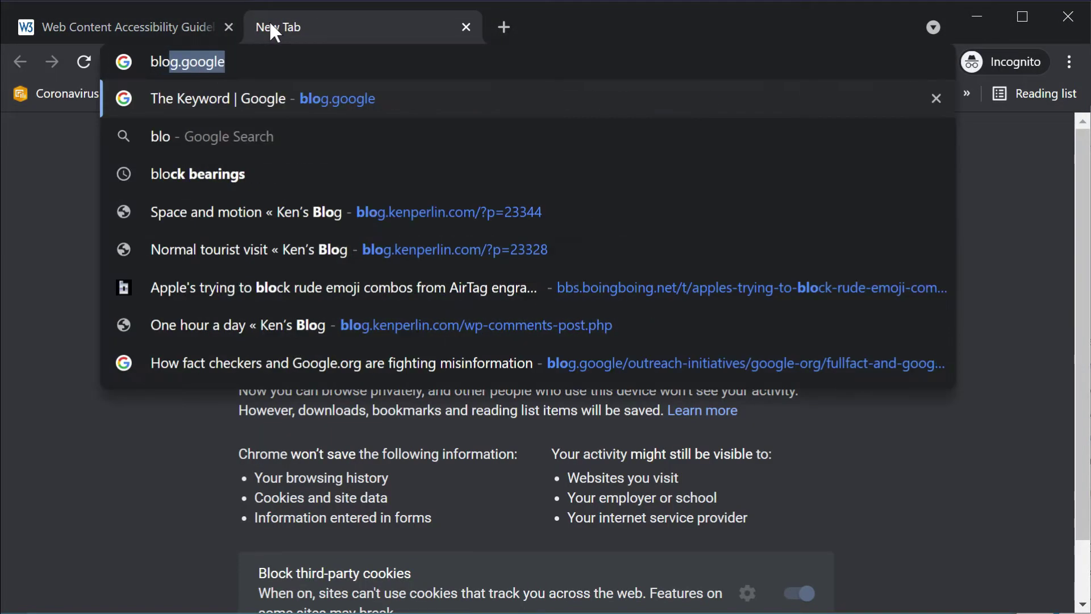
Step: Search blog.google for 'google.org fact checkers', open the misinformation article, and show DevTools beside it
key(Return)
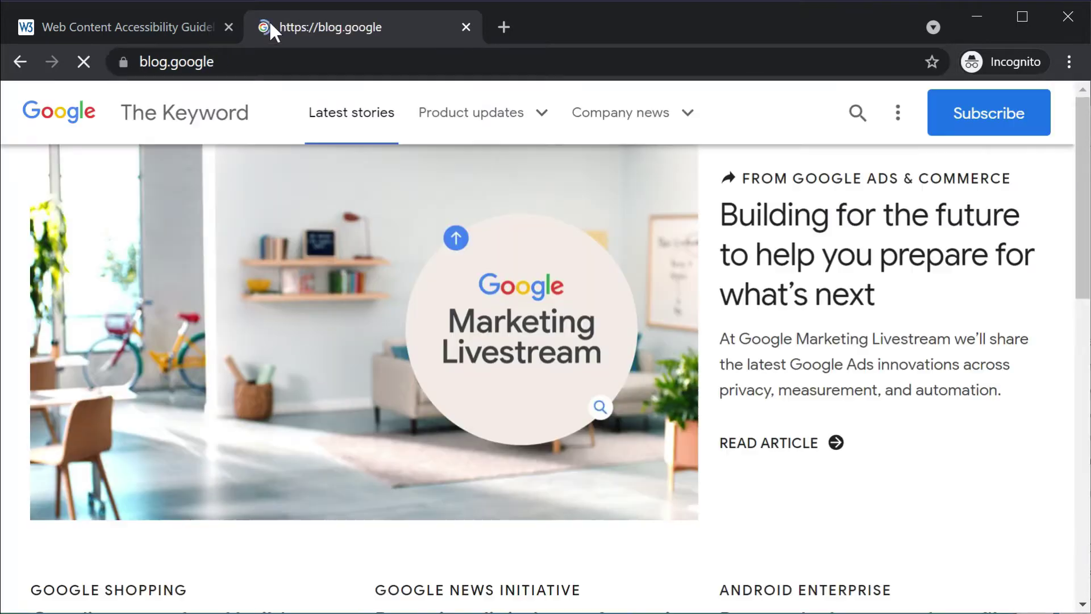
click(858, 113)
text(google.org)
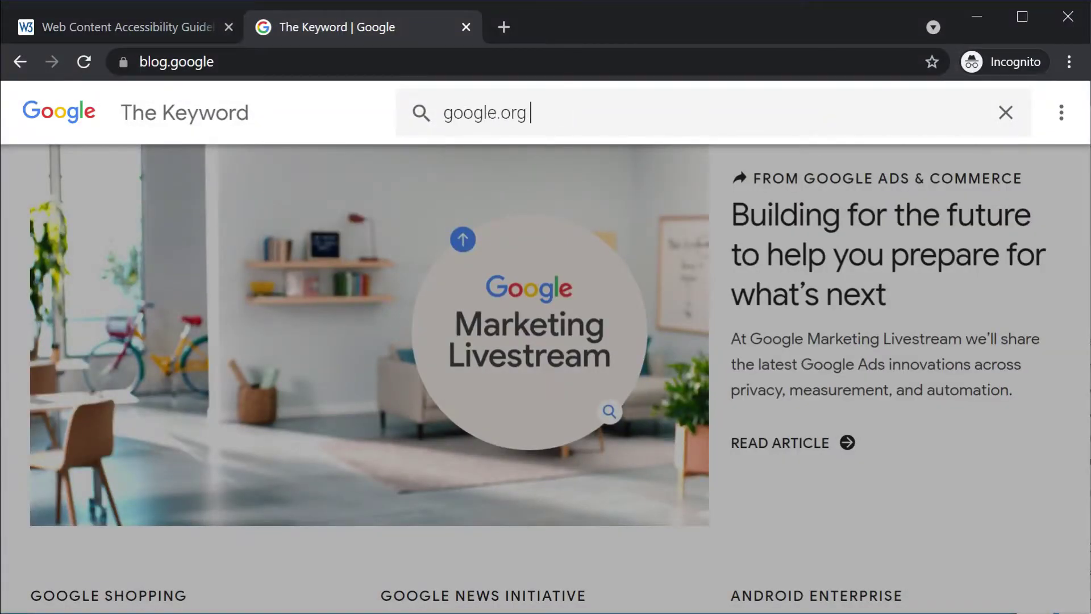
text( fact checkers)
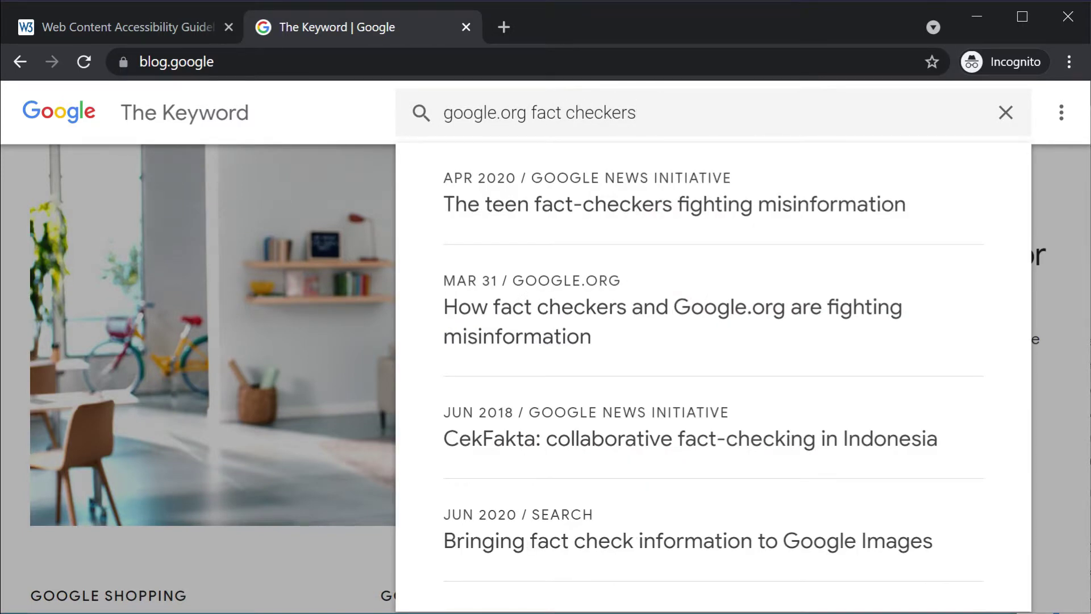
click(802, 321)
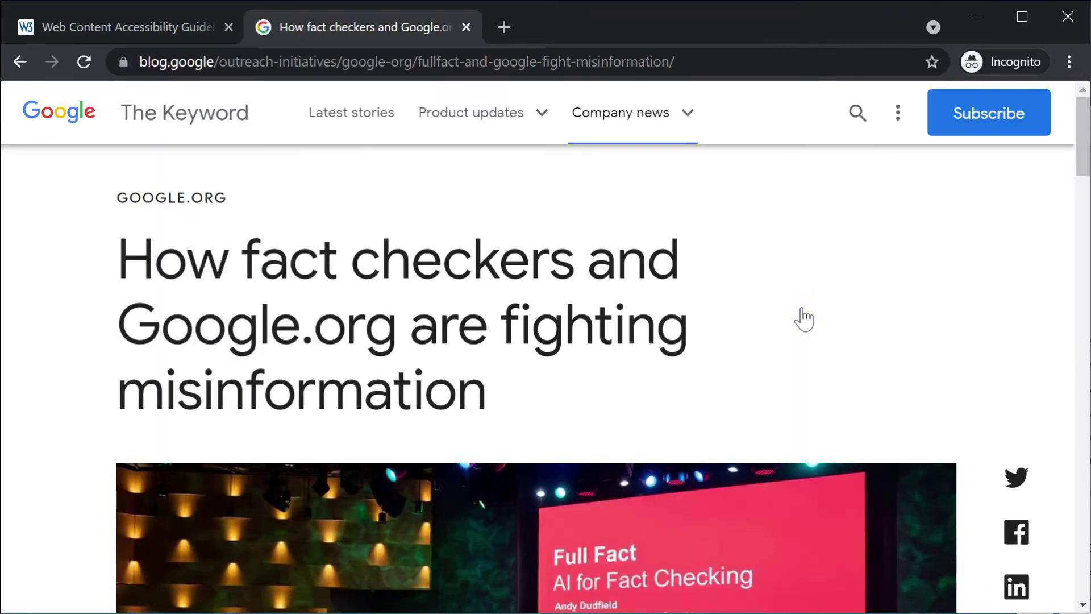
scroll(803, 319, down, 10)
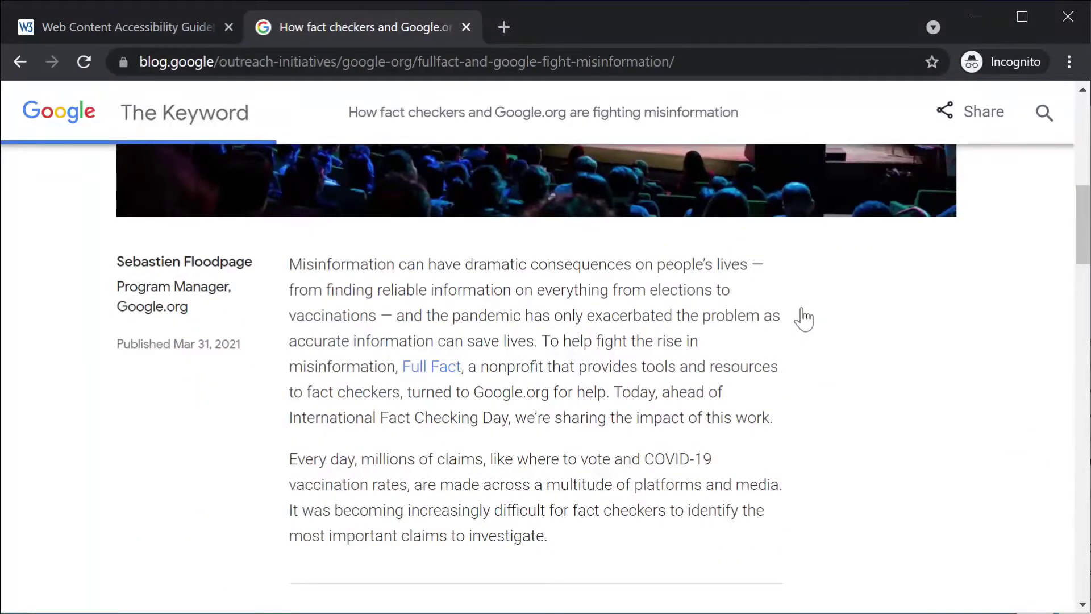
key(ctrl+shift+i)
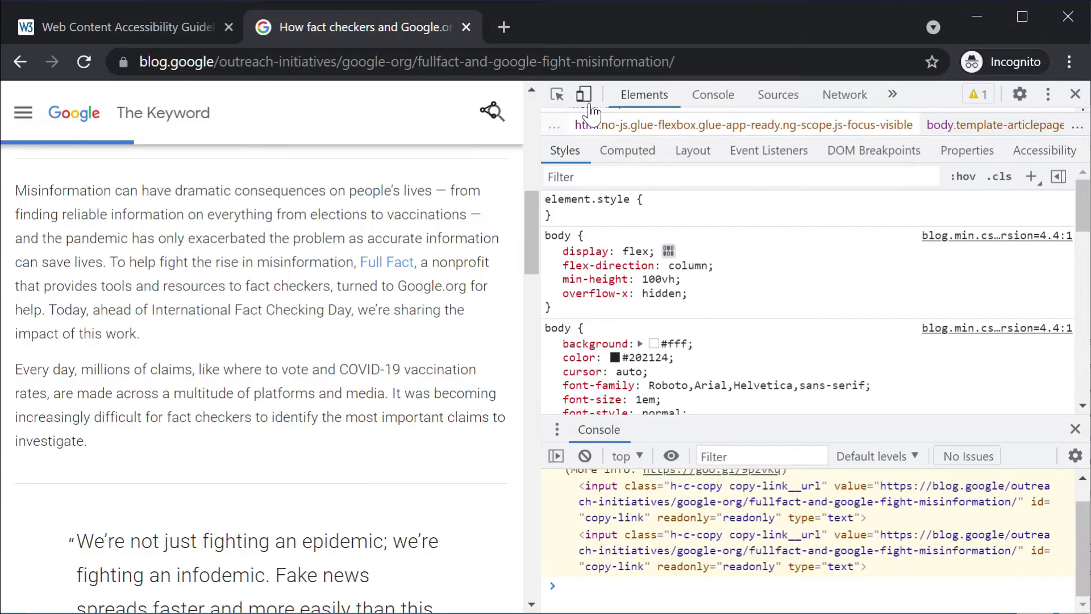
Step: Inspect the article's first body paragraph and read its computed font-weight of 300
click(556, 94)
click(372, 211)
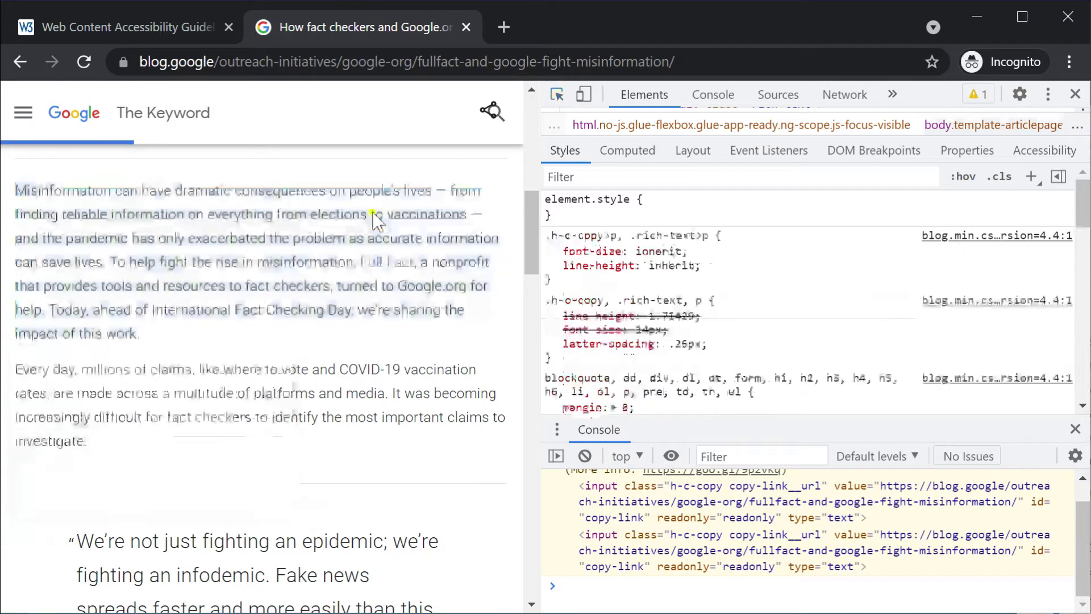
click(627, 150)
scroll(656, 338, down, 2)
scroll(656, 338, down, 4)
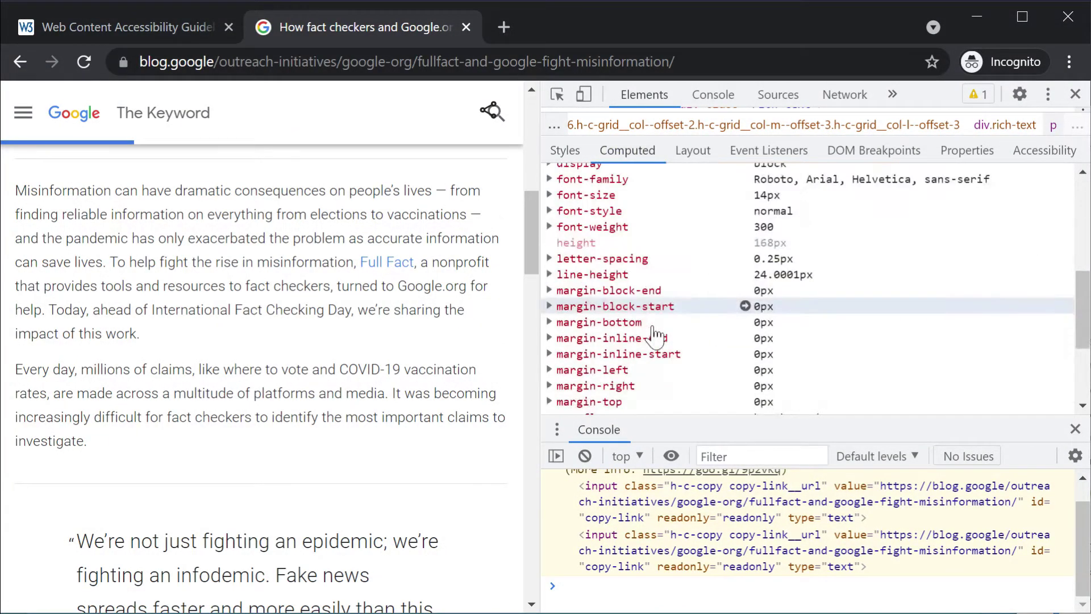
scroll(628, 307, up, 4)
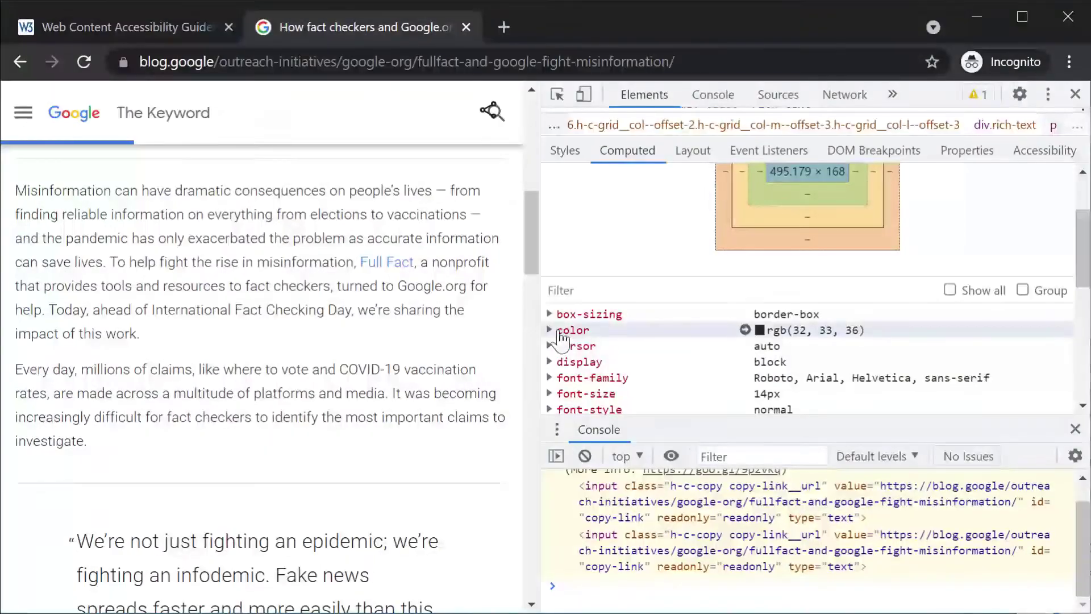
Step: Confirm the body text colour is #202124, then close DevTools and switch to Vcell
click(744, 330)
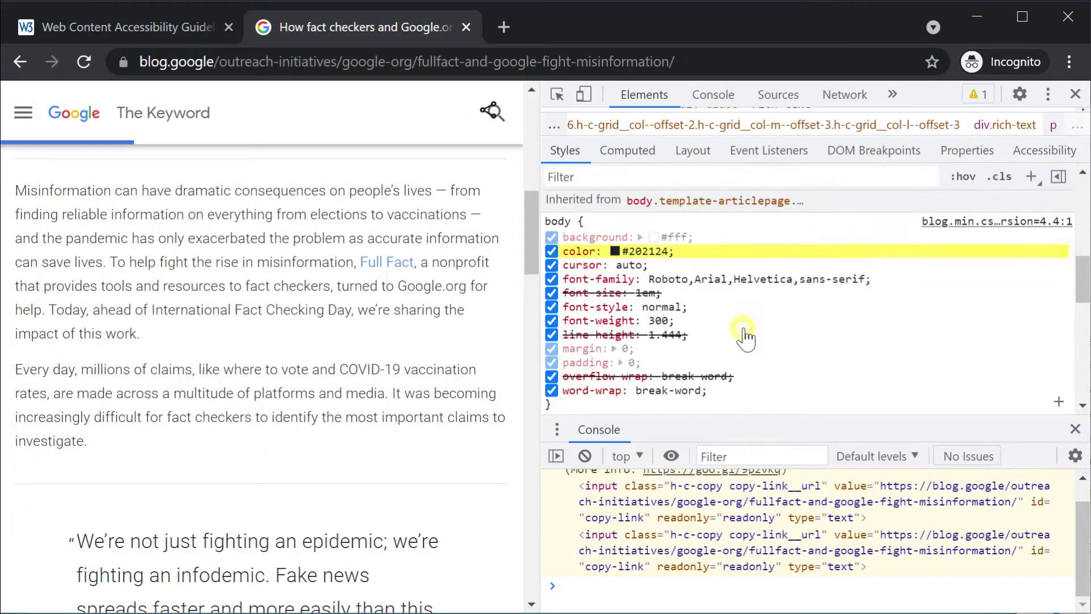
click(614, 251)
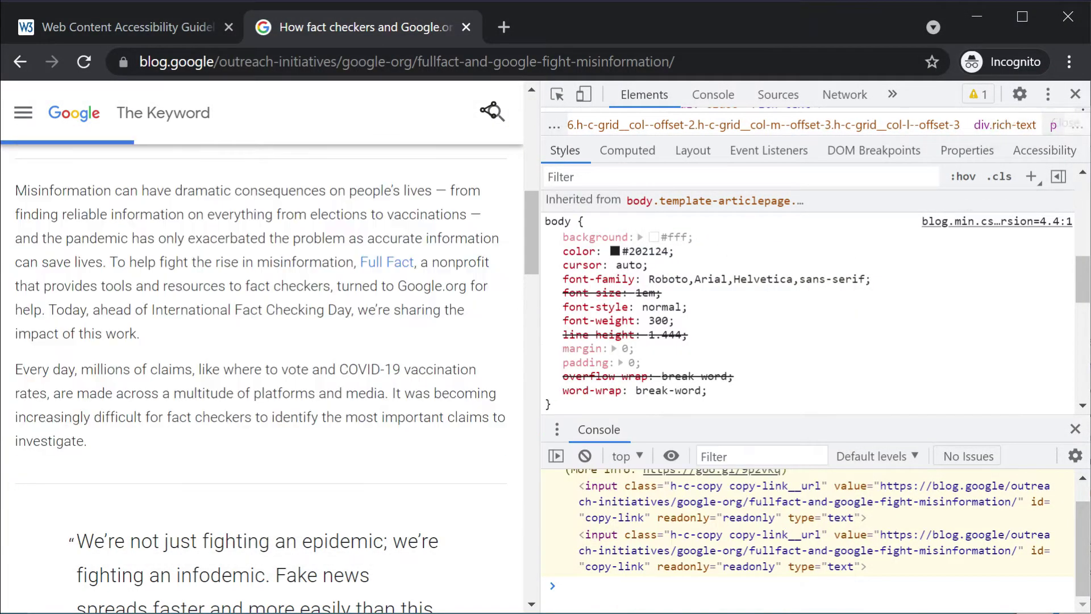
click(1075, 94)
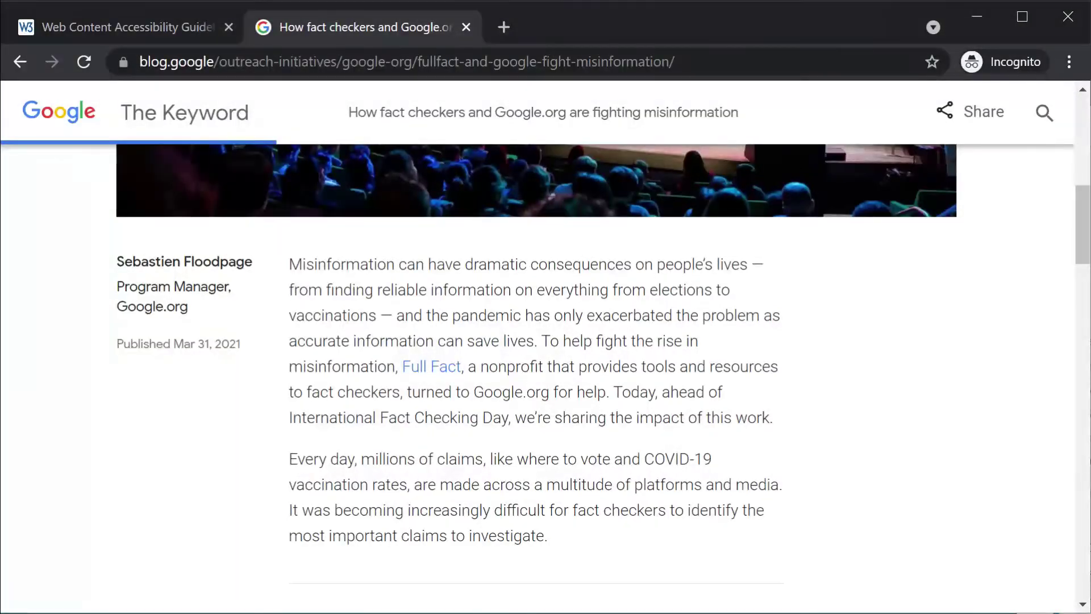
key(alt+Tab)
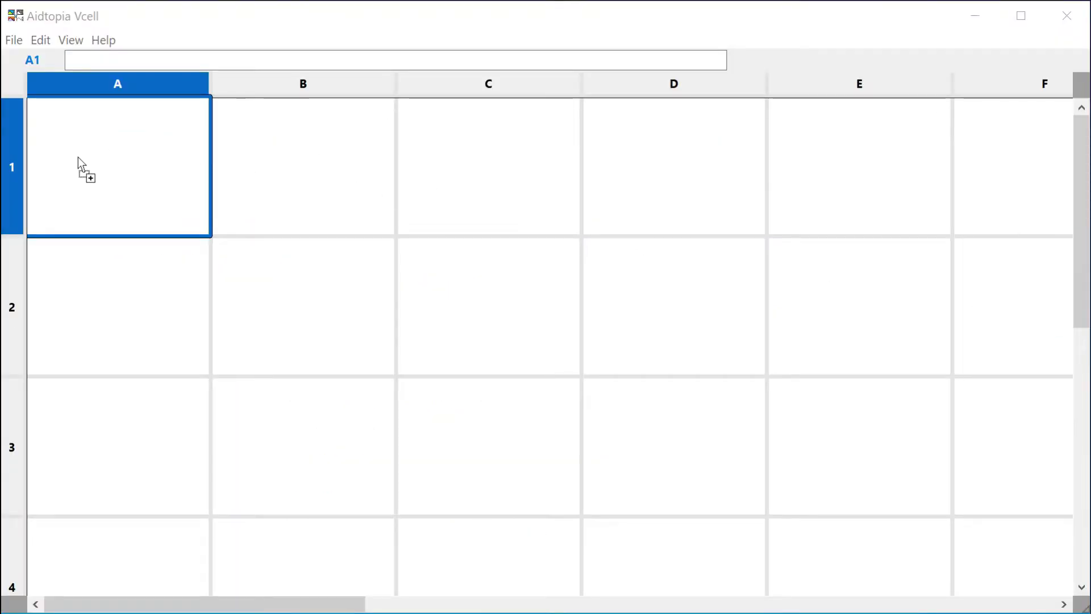
Step: Load the keyword_blog3 screenshot into A1 and reset all cells to 512 × 512
key(ctrl+v)
click(70, 40)
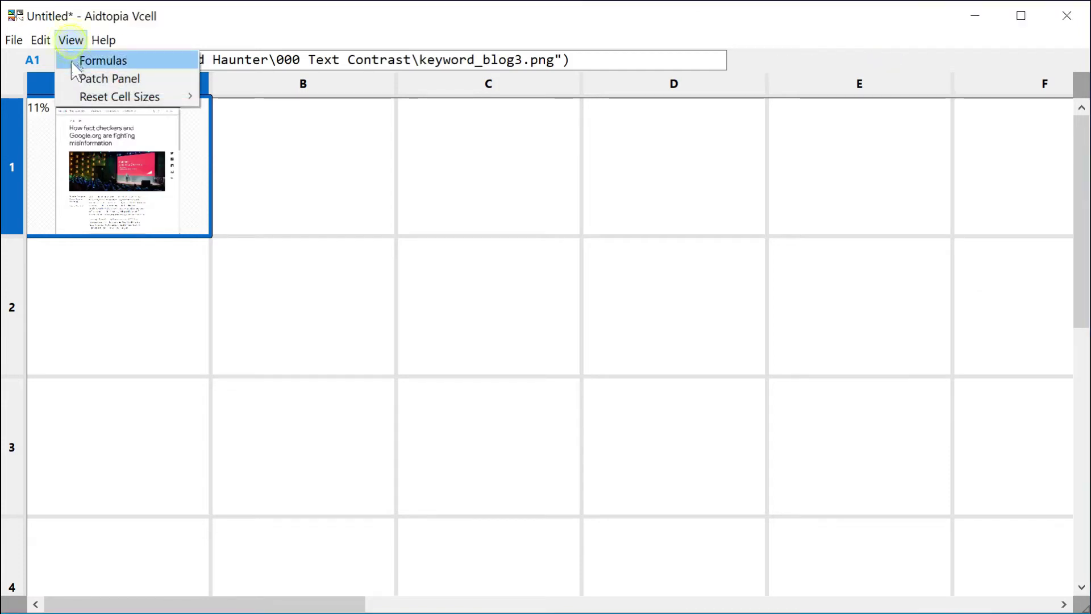
mouse_move(80, 97)
click(291, 150)
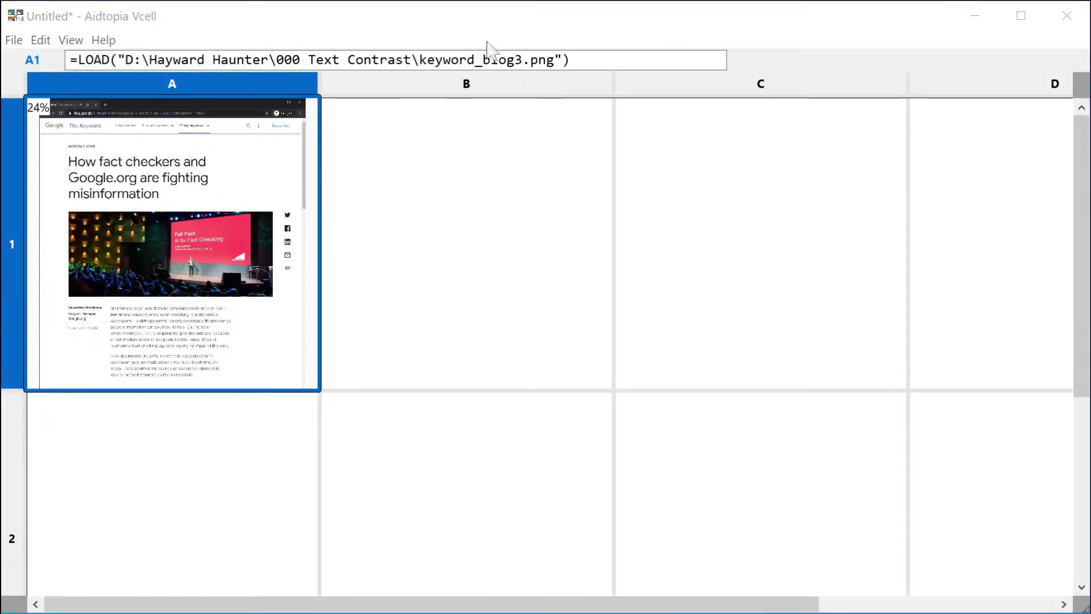
Step: Crop the body text into B1 with SUBRASTER and magnify its top-left corner in C1 with RESAMPLE
click(588, 57)
click(601, 262)
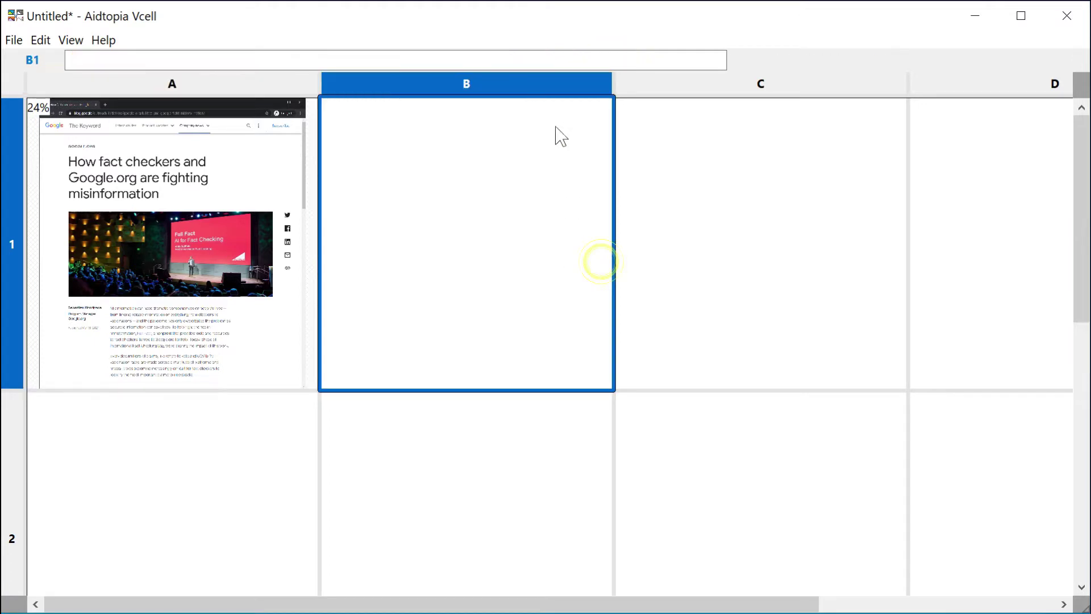
text(=SUBRASTER(A1, 510, 1490, 512, 512))
click(687, 195)
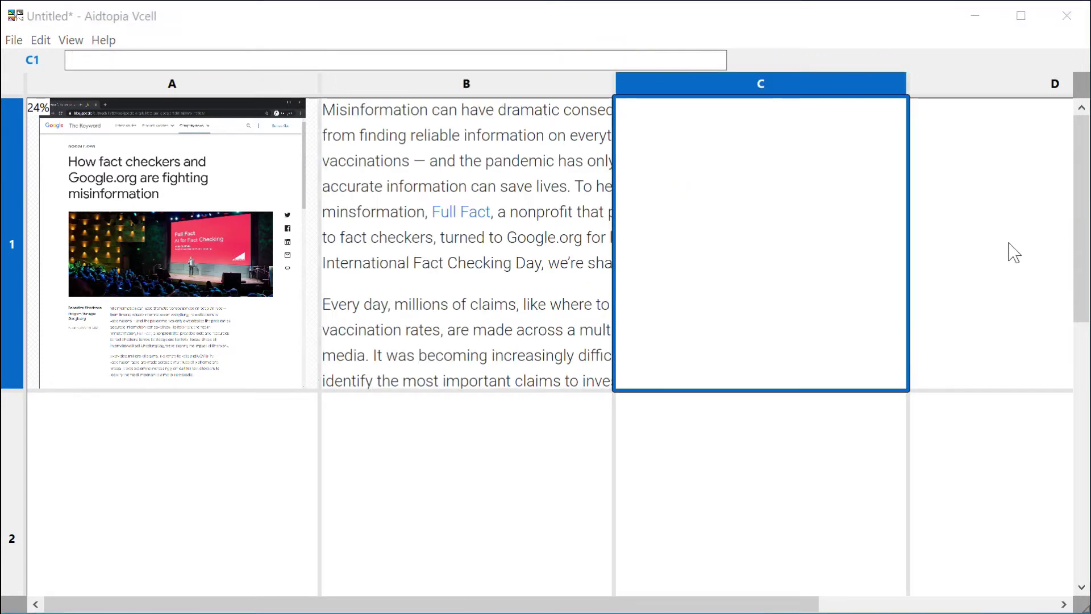
click(811, 299)
text(=RESAMPLE(SUBRASTER(B1, 0, 0, 128, 128), 512, 512))
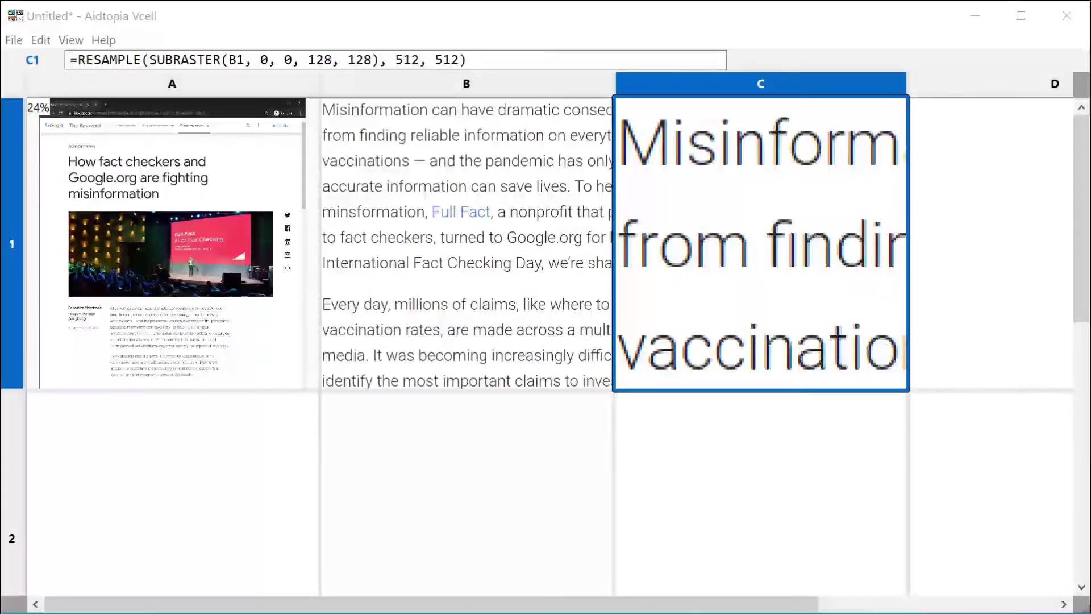
click(120, 441)
Step: Magnify the 'Mi' pixels in A2 and list their top colours in B2 with =PALETTE(TOPCOLORS(A2))
text(=RESAMPLE(SUBRASTER(B1, 0, 8, 32, 32), 512, 512))
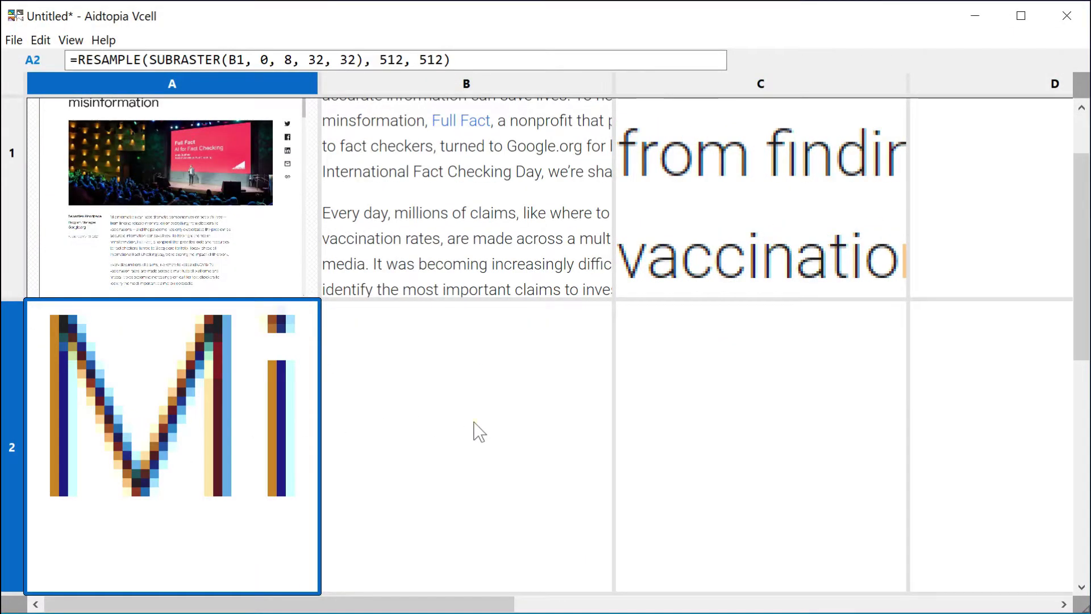
click(473, 421)
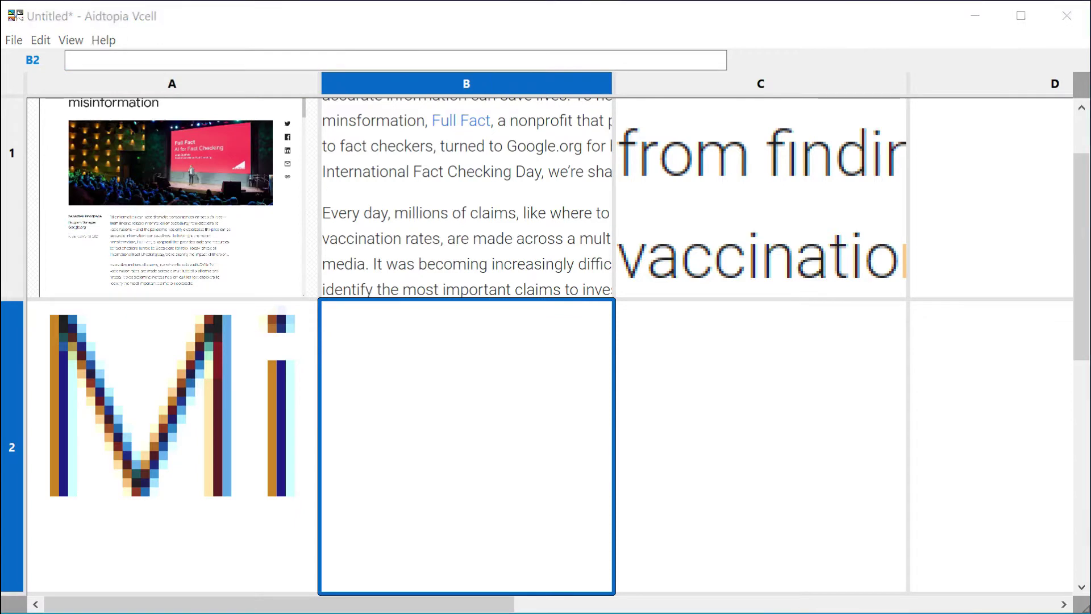
click(407, 447)
text(=PALETTE(TOPCOLORS(A2)))
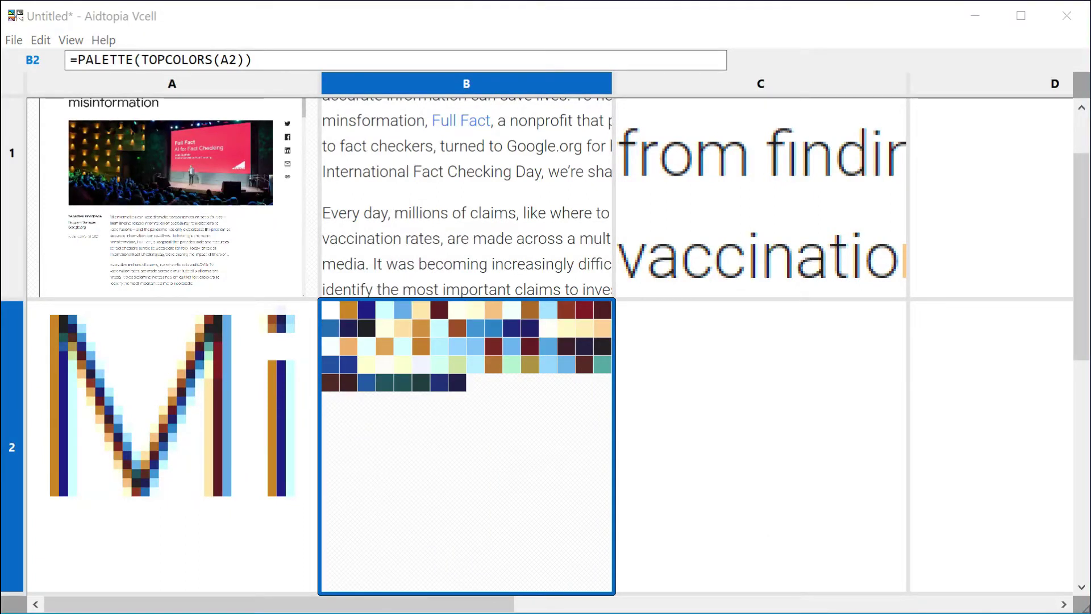
Step: Add greyscale versions with =LUMA(A2) in C2 and =LUMA(B1) in A3
click(727, 436)
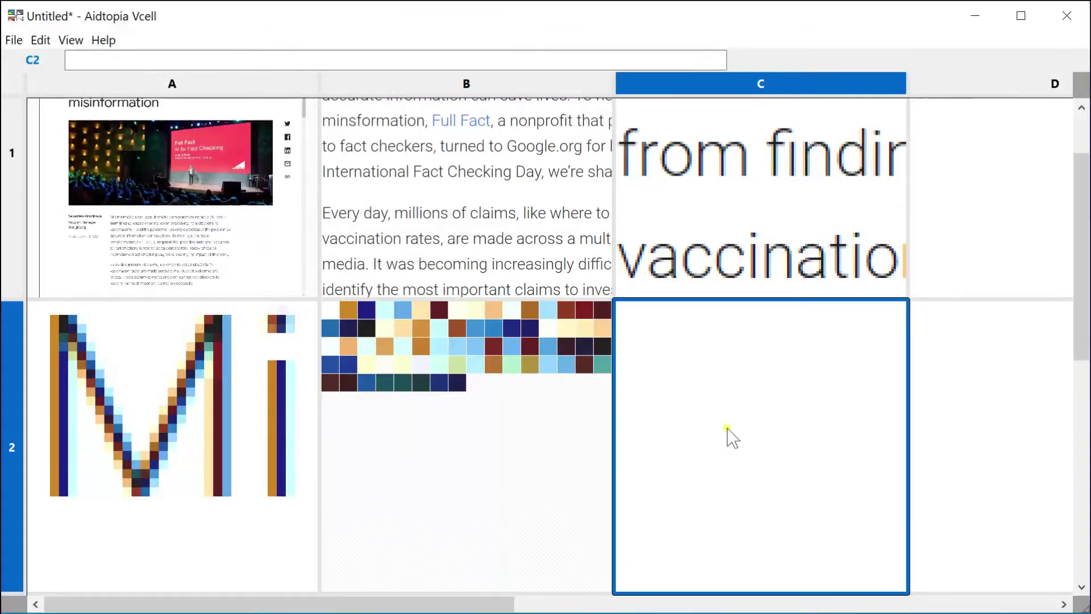
text(=LUMA(A2))
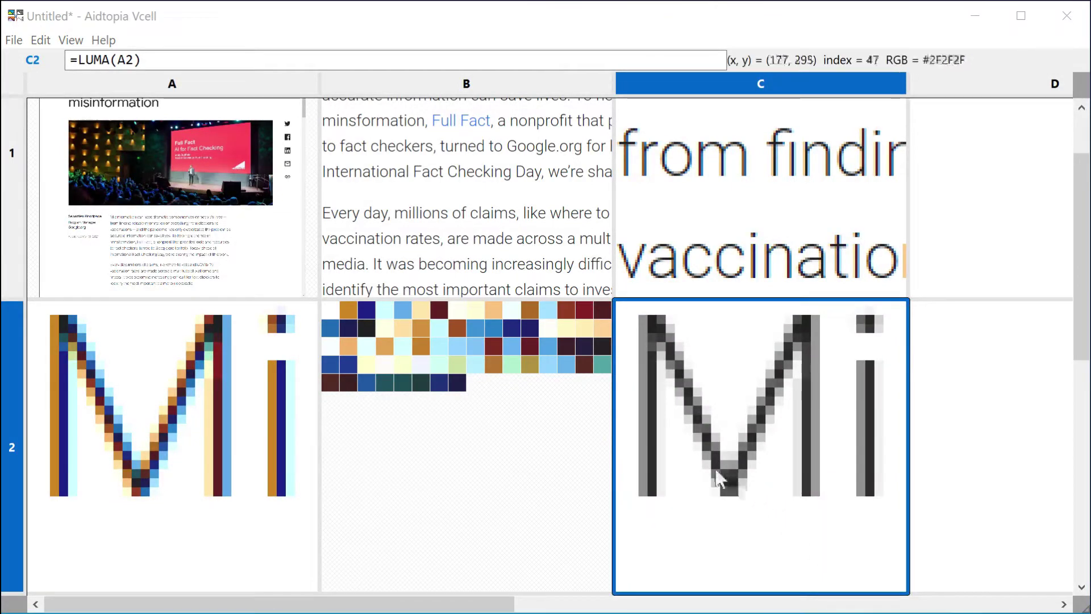
scroll(719, 477, down, 1)
scroll(713, 480, down, 3)
click(227, 531)
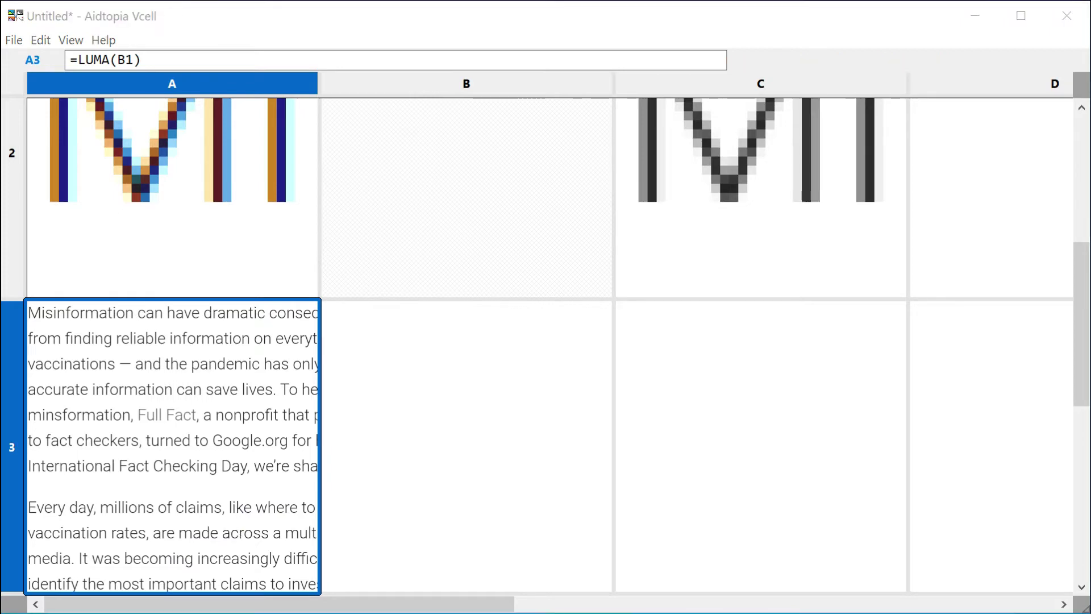
Step: Chart =HISTOGRAM(A3) in B3, showing 16.09:1 contrast, and magnify C2's greyscale M edge in C3
click(430, 404)
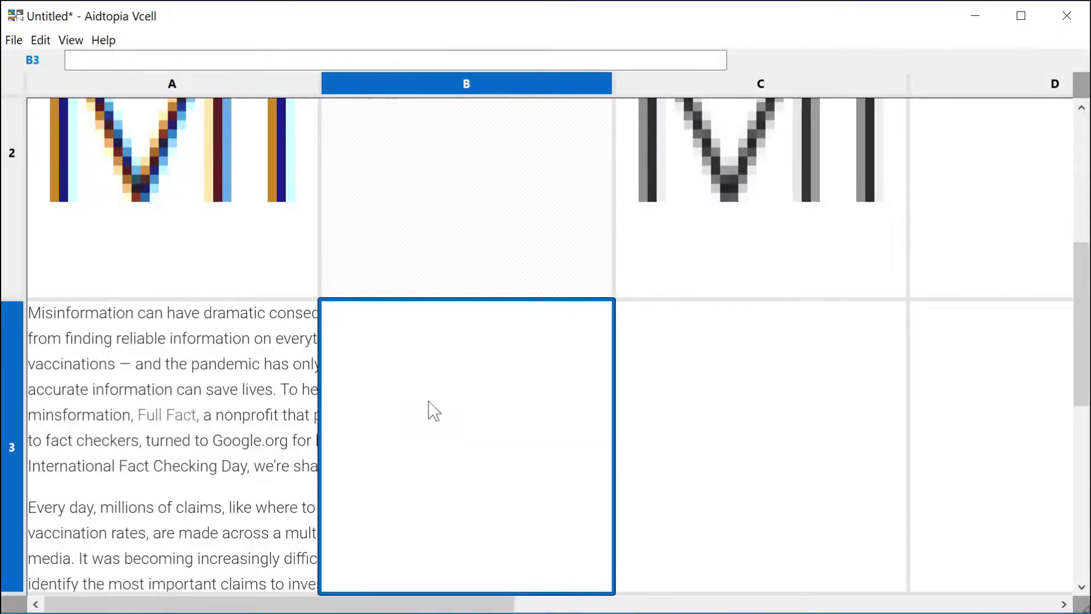
text(=HISTOGRAM(A3))
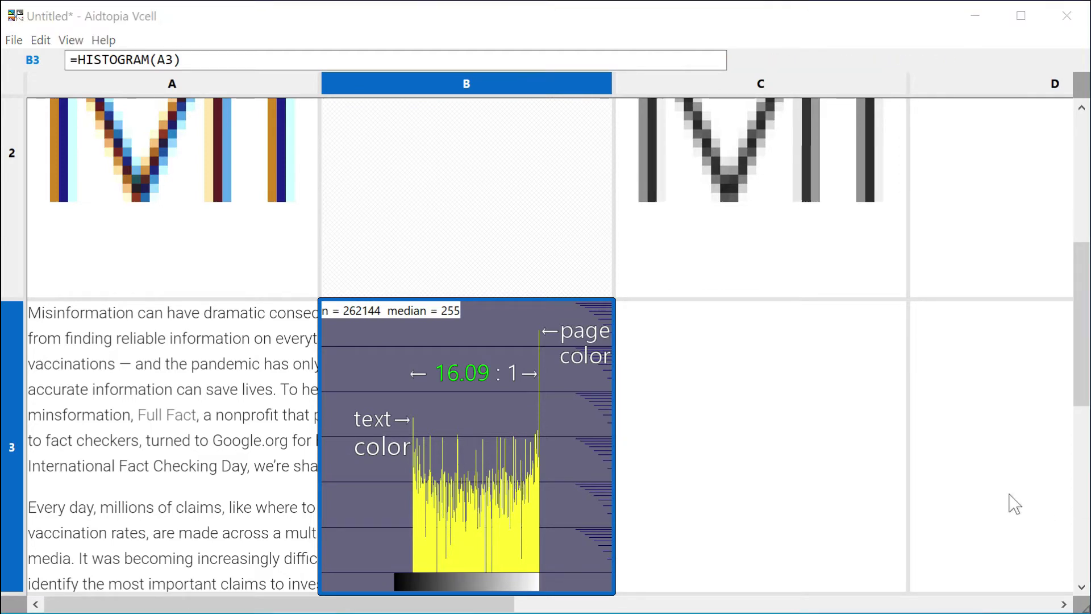
click(741, 447)
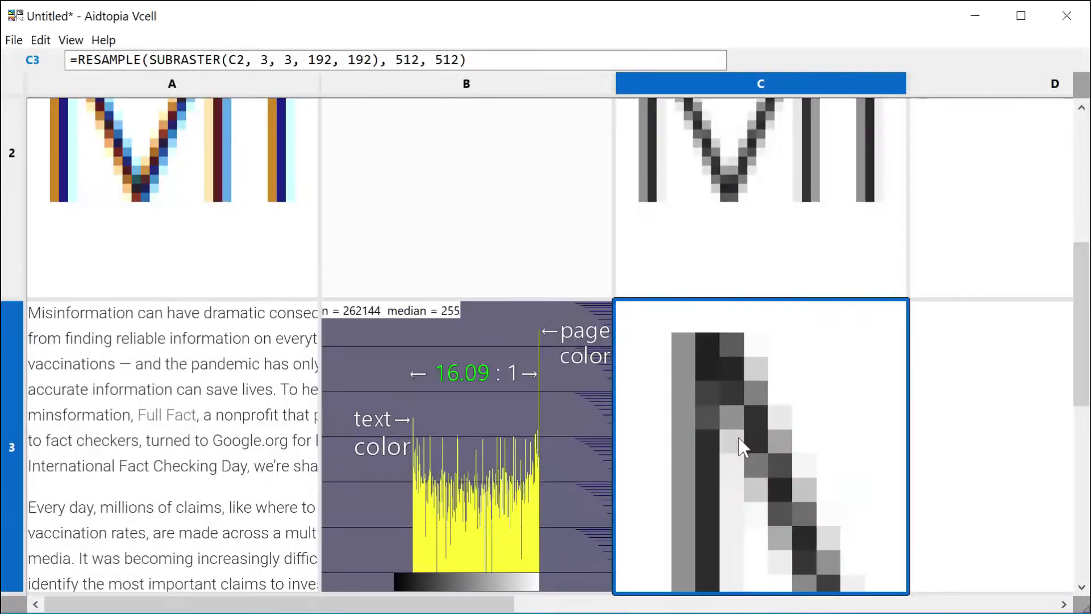
mouse_move(740, 446)
Step: In the WCAG contrast ratio definition, highlight the note 'with anti-aliasing turned off.'
click(975, 15)
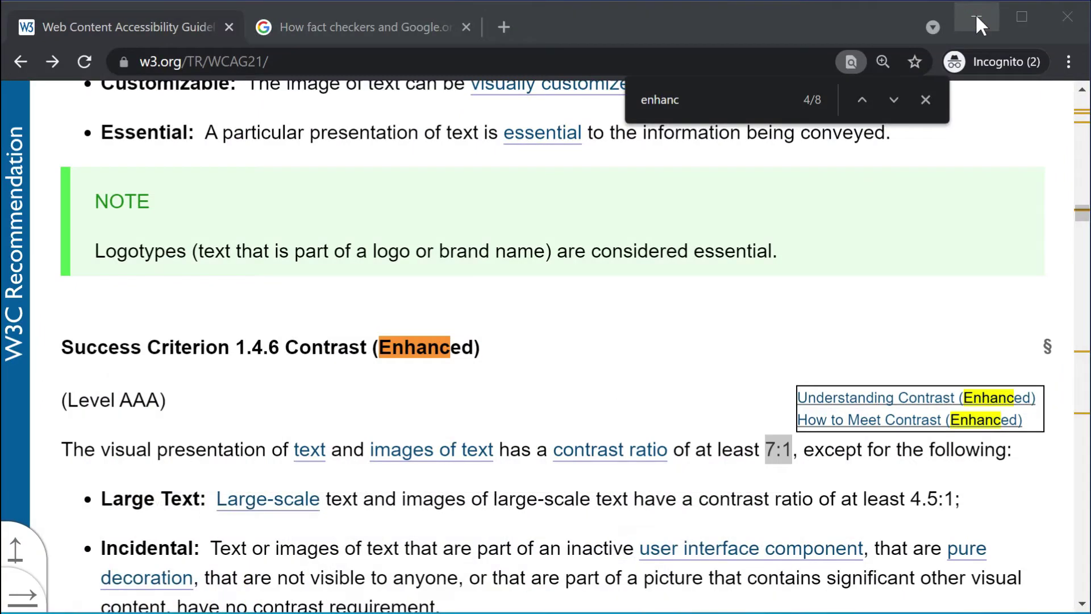
click(618, 454)
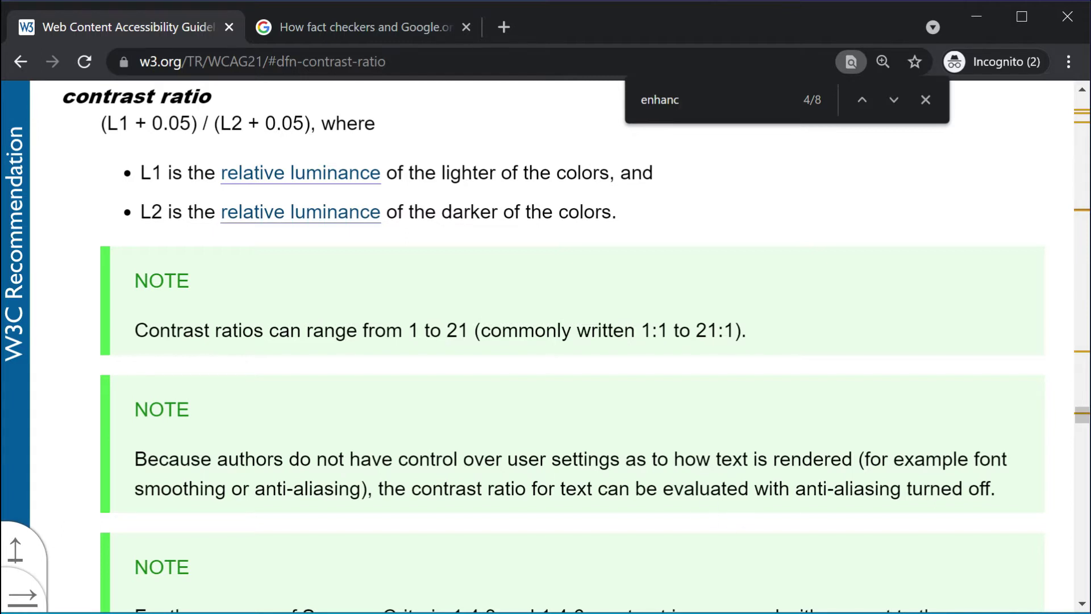
drag(754, 488, 995, 489)
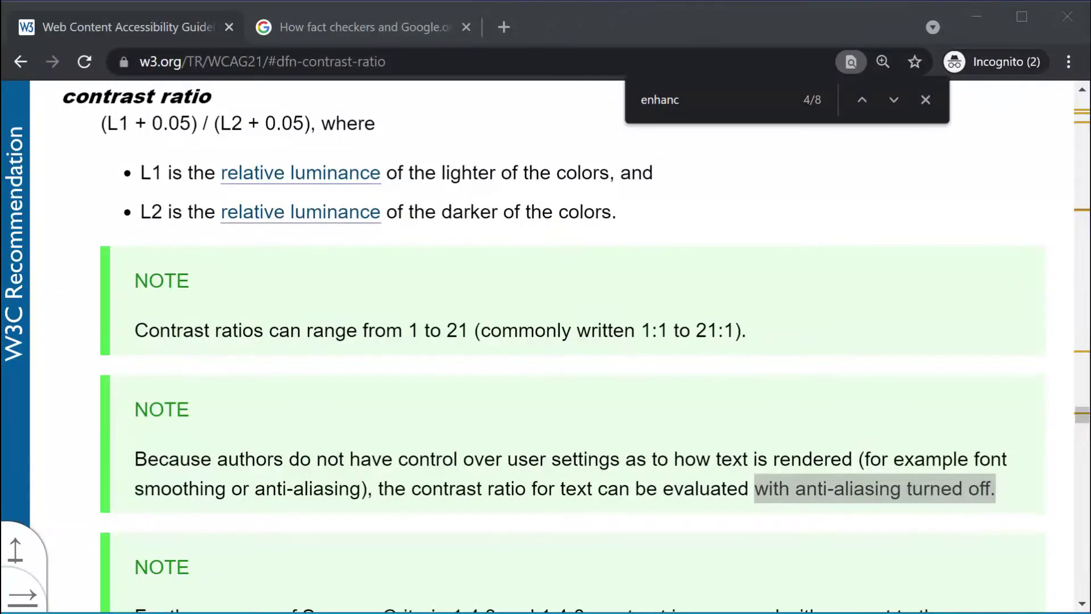
Step: Load the WCAG G17 technique page at its Tests section
click(545, 61)
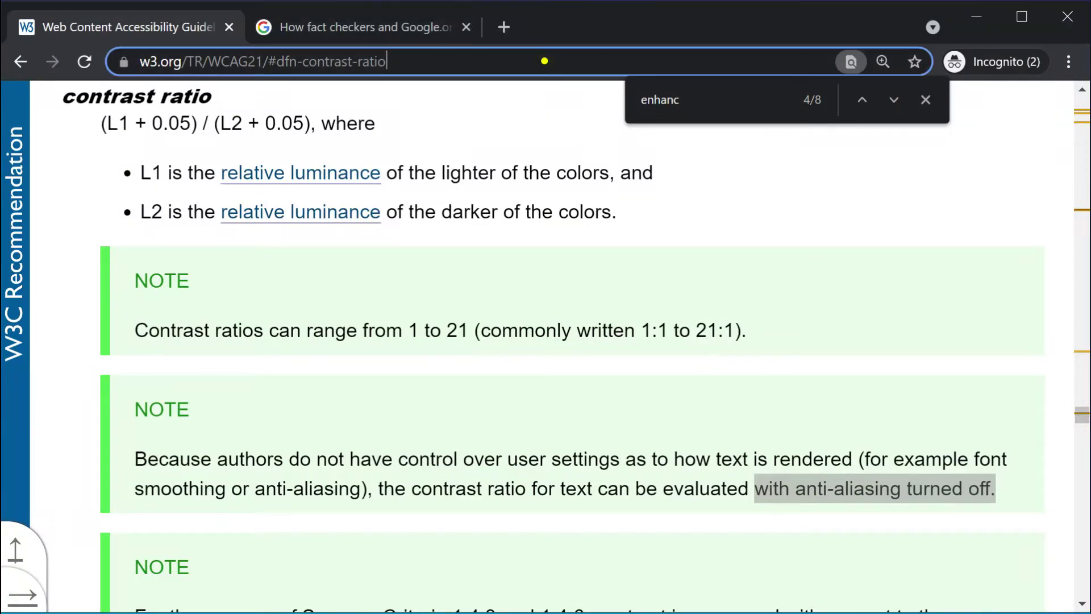
text(https://www.w3.org/WAI/WCAG21/Techniques/general/G17.html#tests)
key(Return)
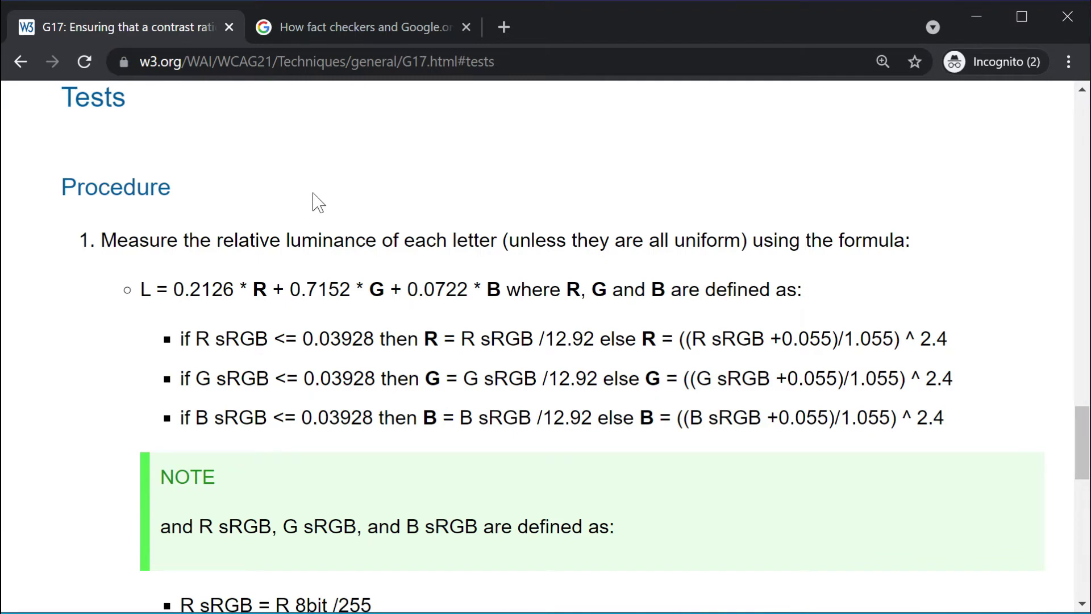
Step: Highlight G17's note on measuring two pixels inside aliased letters and step 2's background-pixels wording
scroll(318, 201, down, 8)
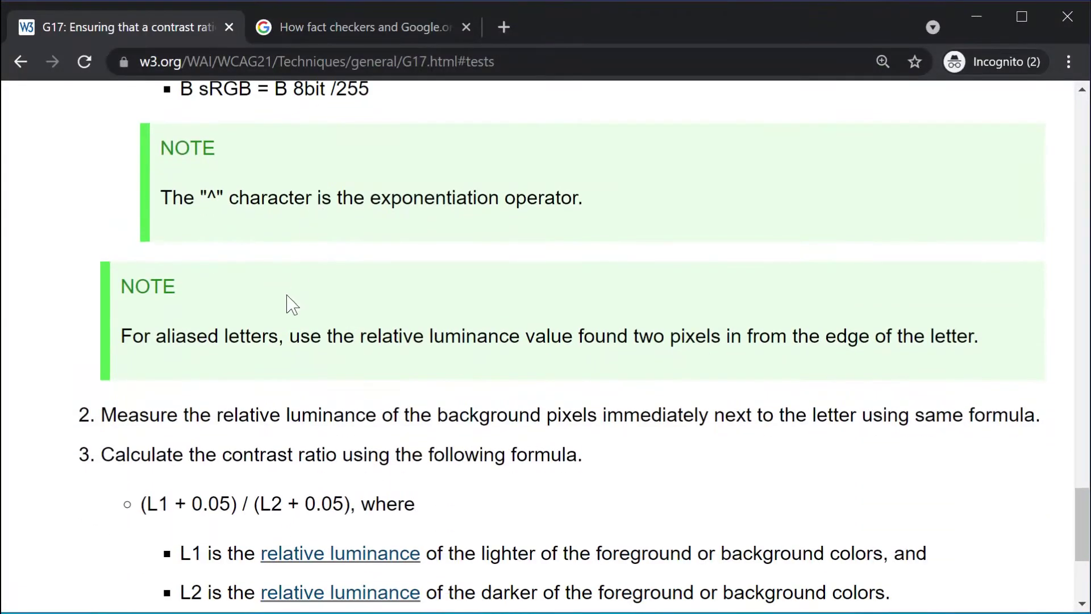
drag(121, 335, 992, 354)
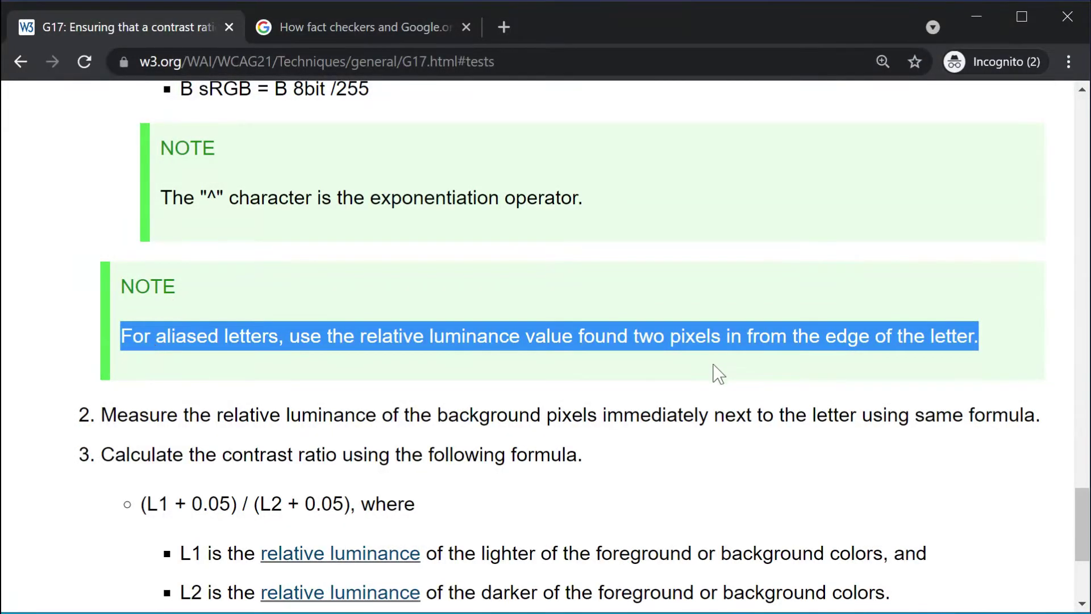
scroll(712, 360, down, 3)
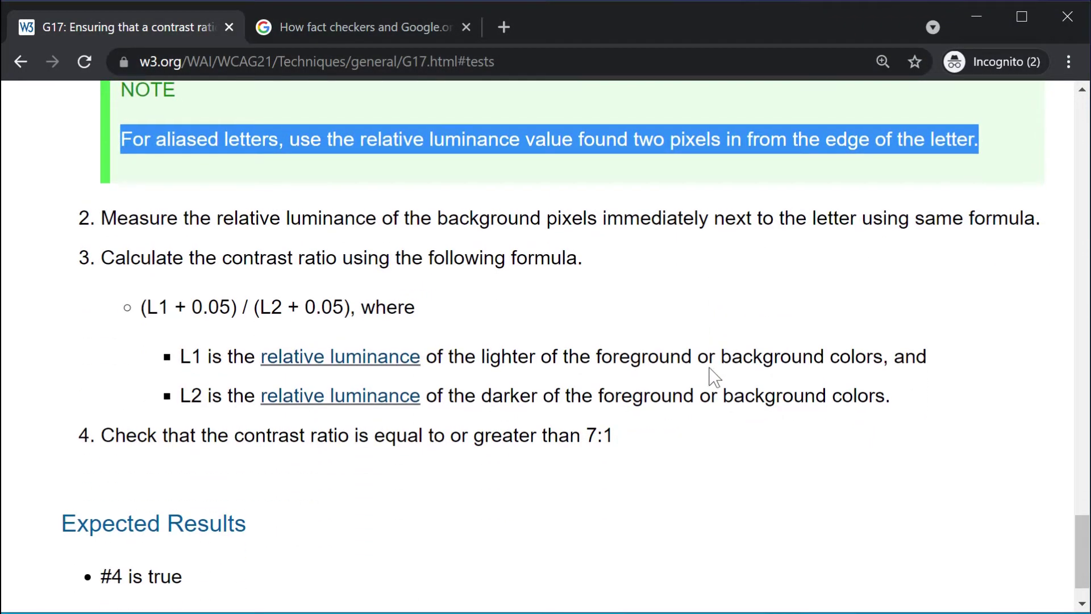
scroll(709, 375, up, 3)
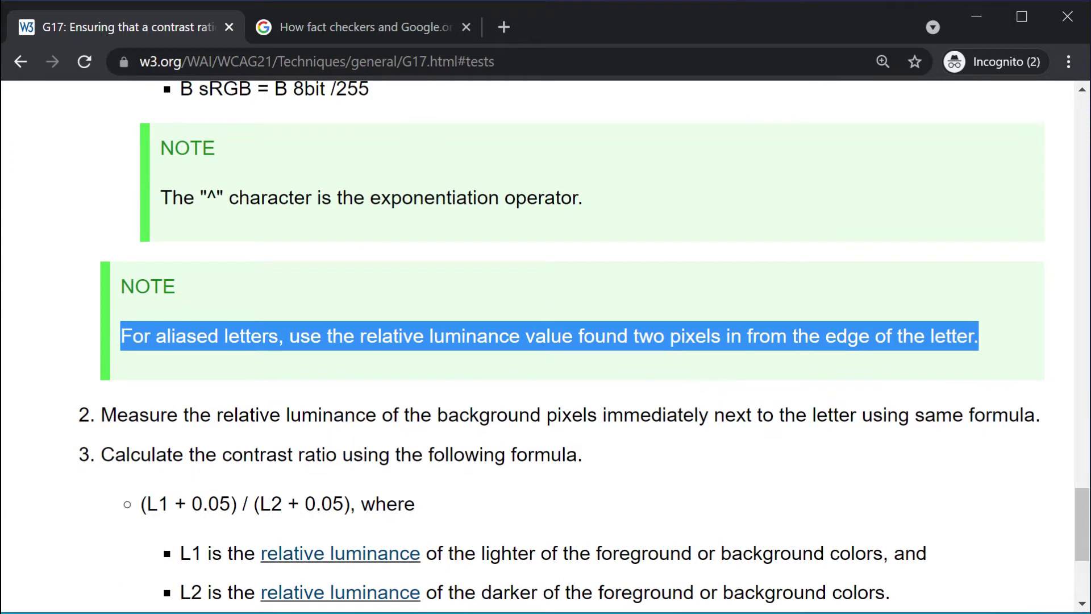
drag(597, 415, 856, 414)
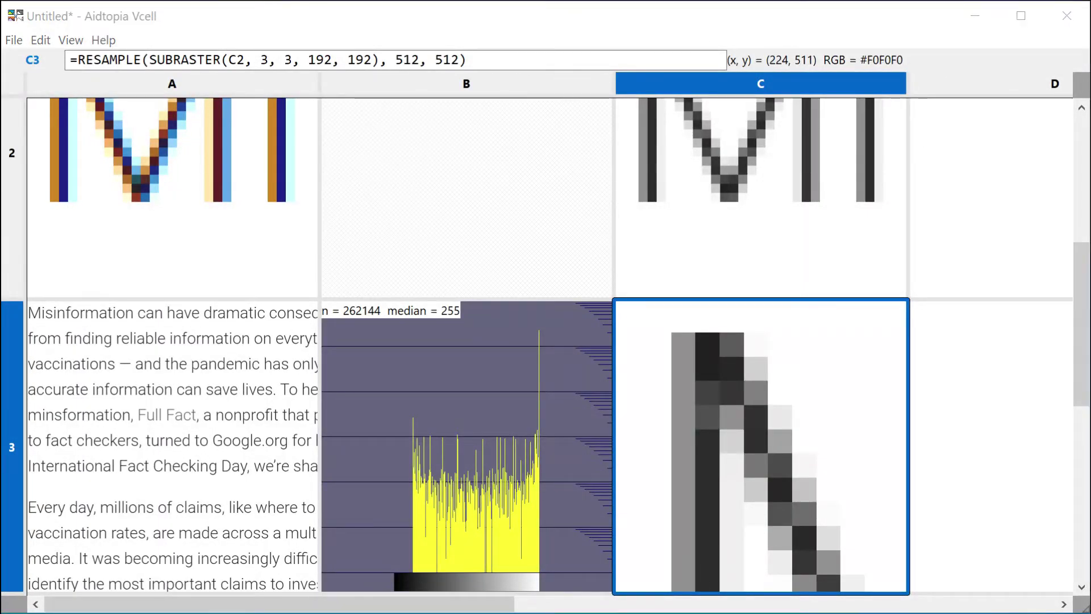
Step: Colour-code B1's text with =WCAG_CONTRAST(B1) in A4 and chart it with =HISTOGRAM(A4) in B4
scroll(364, 392, down, 1)
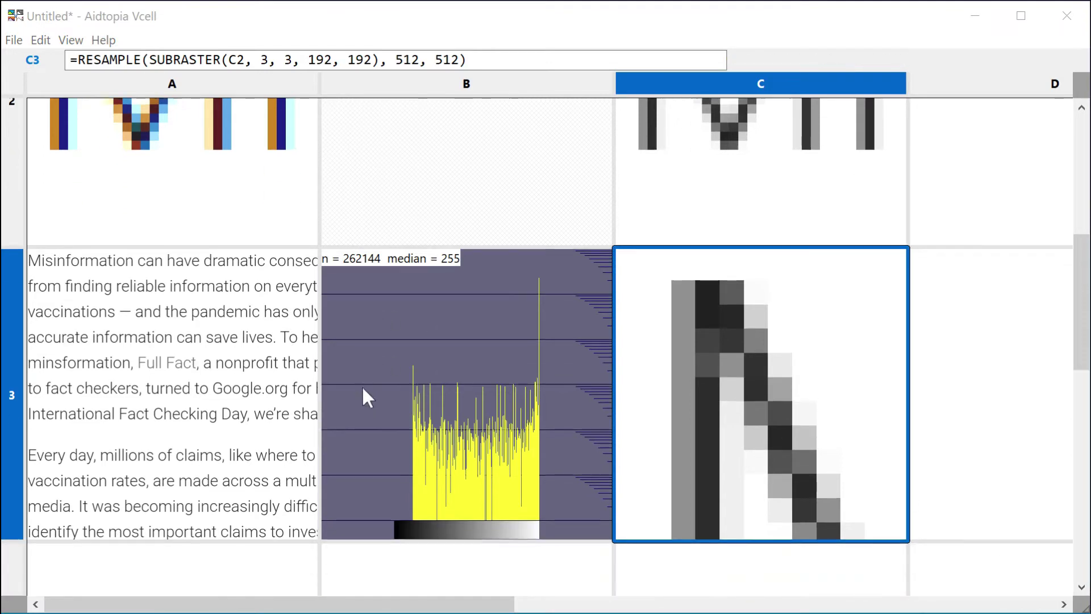
scroll(362, 385, down, 1)
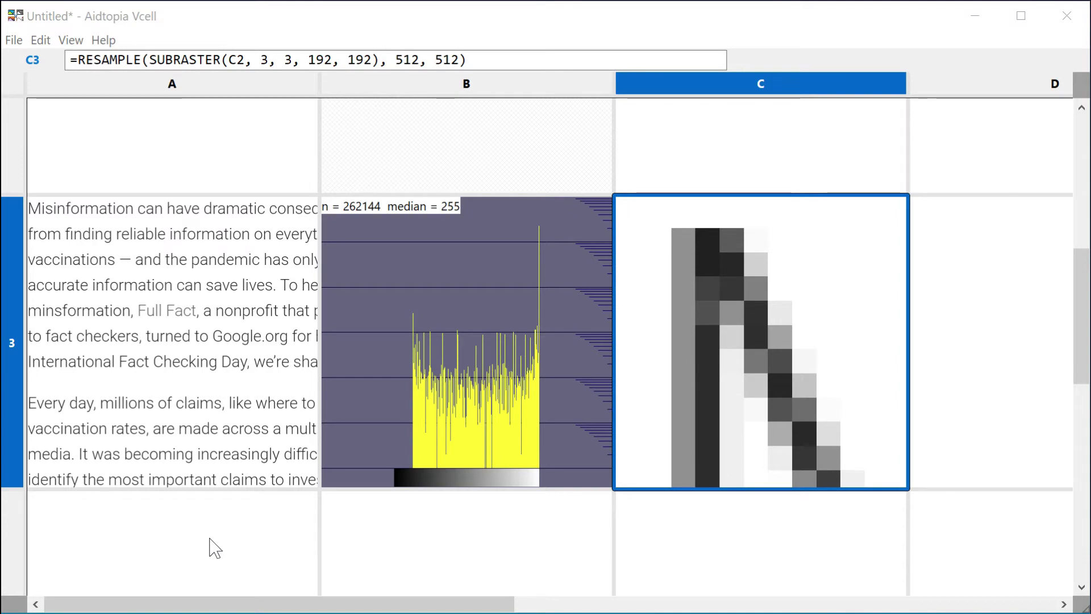
click(209, 540)
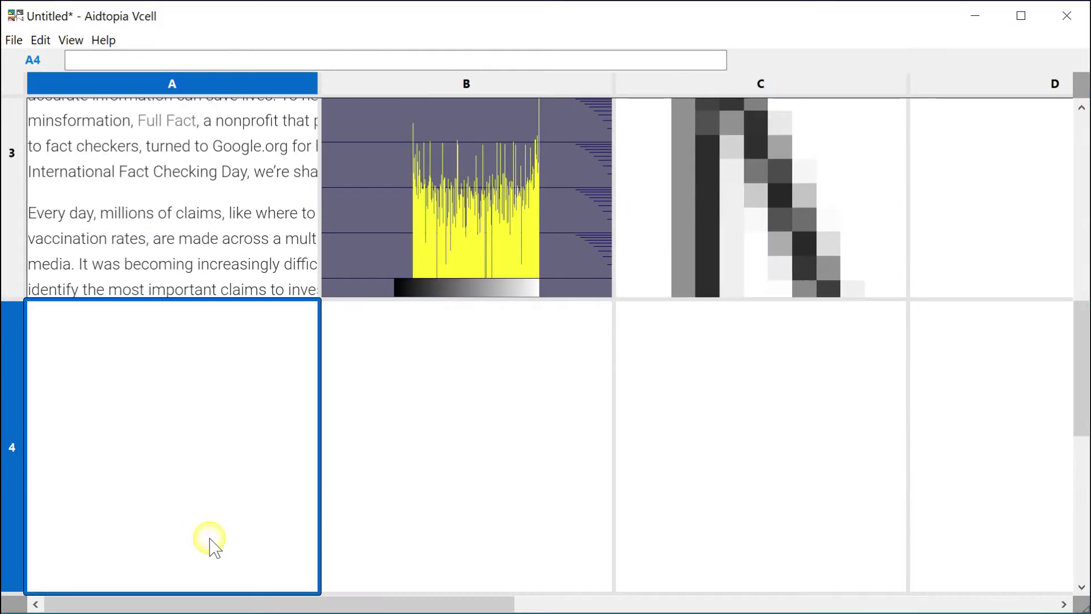
text(=WCAG_CONTRAST(B1))
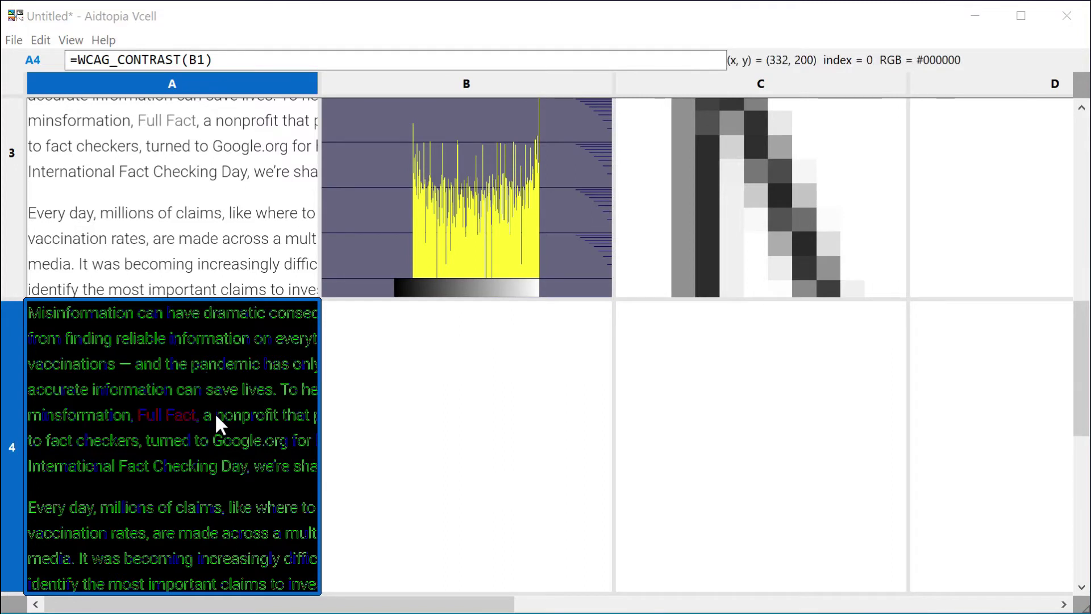
click(478, 427)
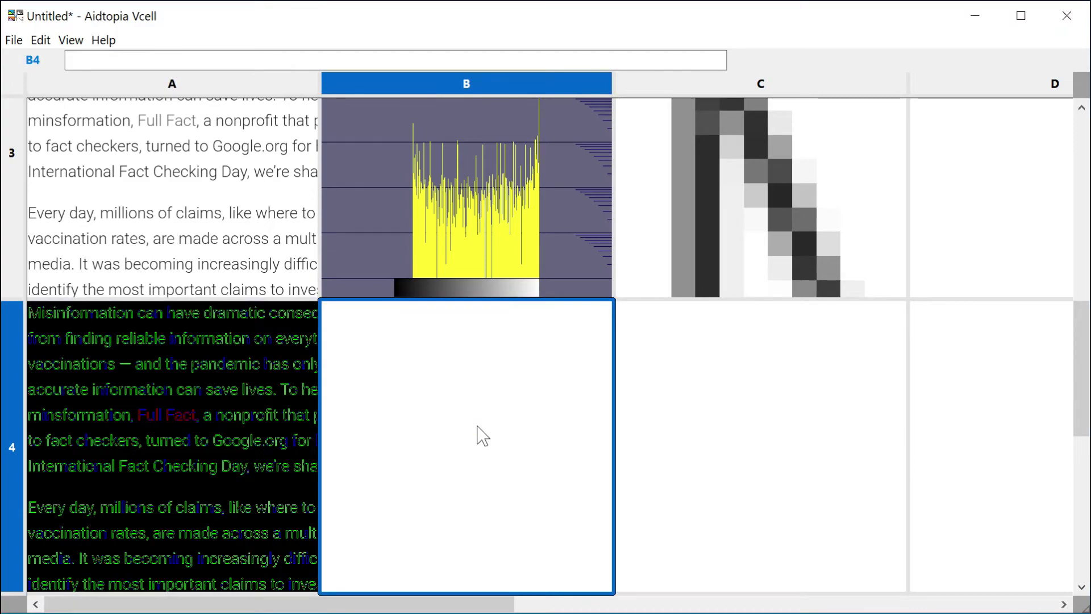
text(=HISTOGRAM(A4))
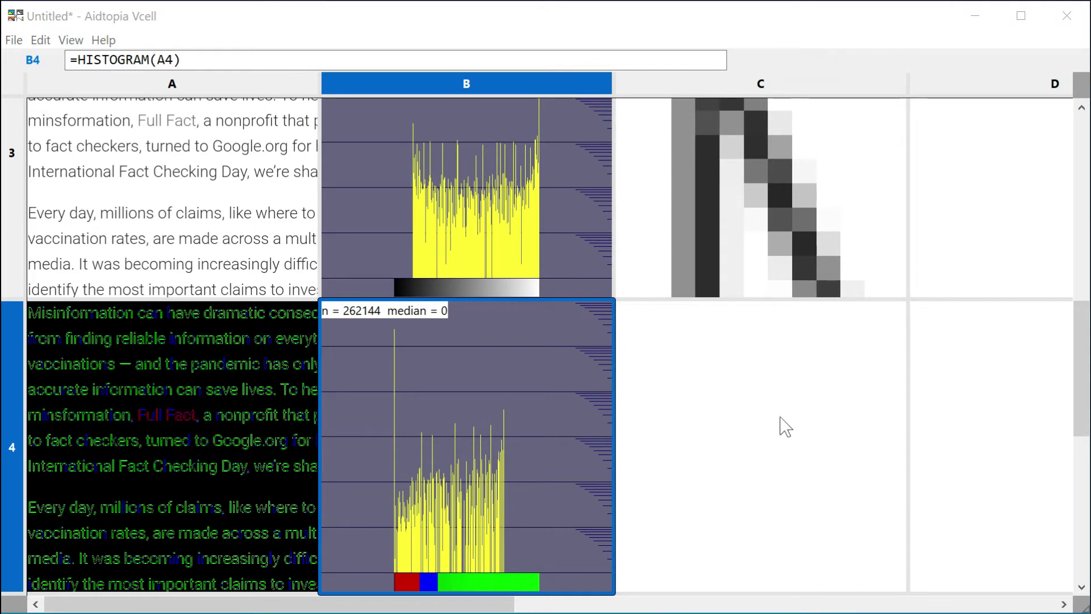
Step: Fill C4 with =RESAMPLE(SUBRASTER(A4, 0, 0, 75, 75), 512, 512) to magnify A4's top-left corner
click(760, 428)
text(=RESAMPLE(SUBRASTER(A4, 0, 0, 75, 75), 512, 512))
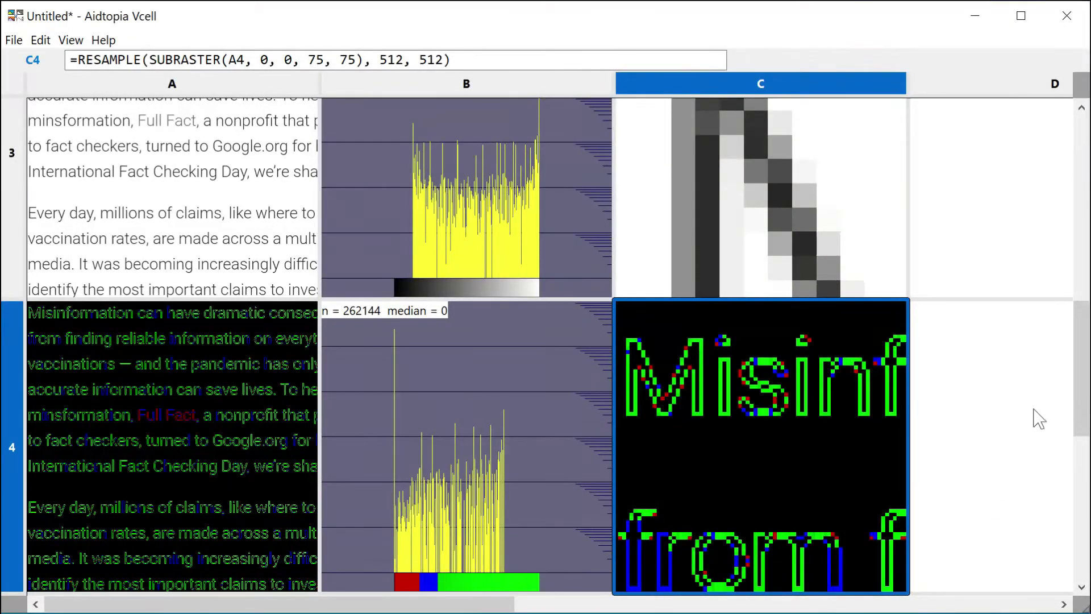
scroll(1081, 375, down, 3)
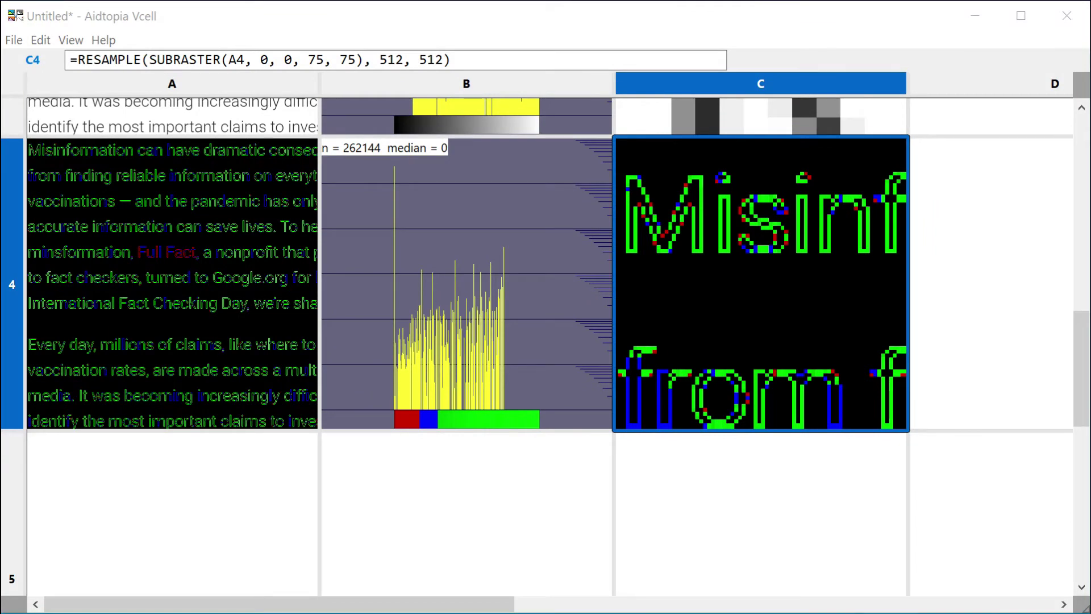
Step: Set B5 to 4.5, threshold A4 in A5 with =THRESHOLD(A4, WCAG_CONTRASTRATIOTOINDEX(B5)/255), and zoom it in C5
click(468, 517)
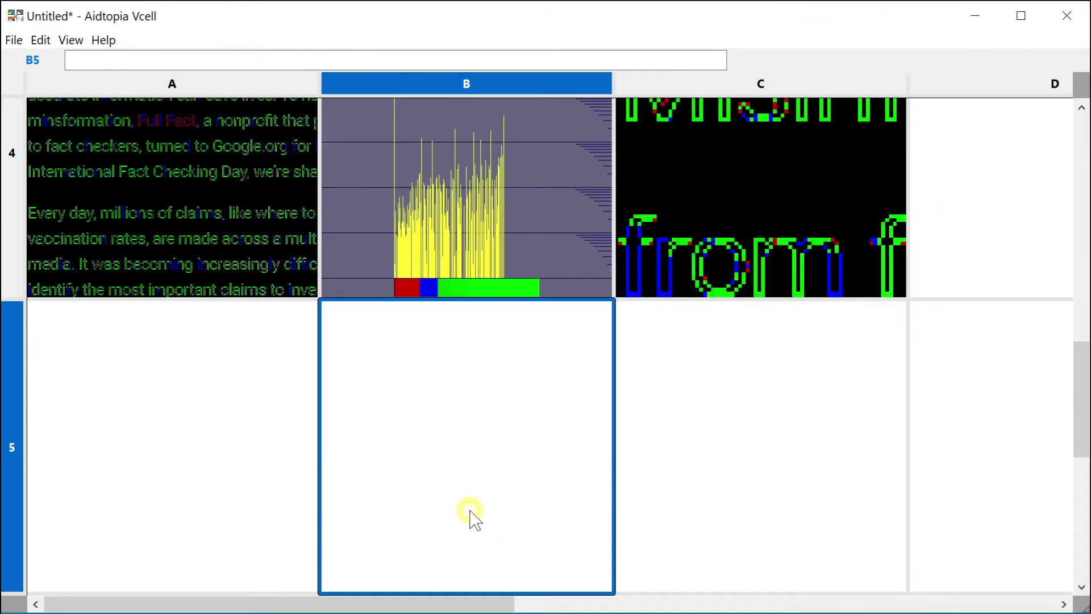
text(4.5)
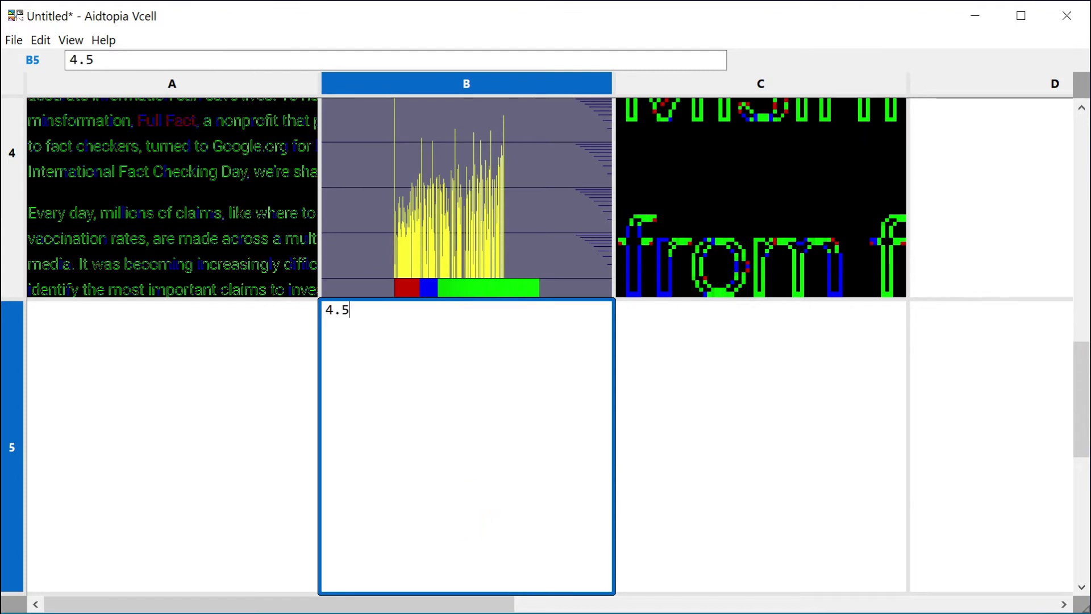
click(183, 450)
text(=THRESHOLD(A4, WCAG_CONTRASTRATIOTOINDEX(B5)/255))
key(Return)
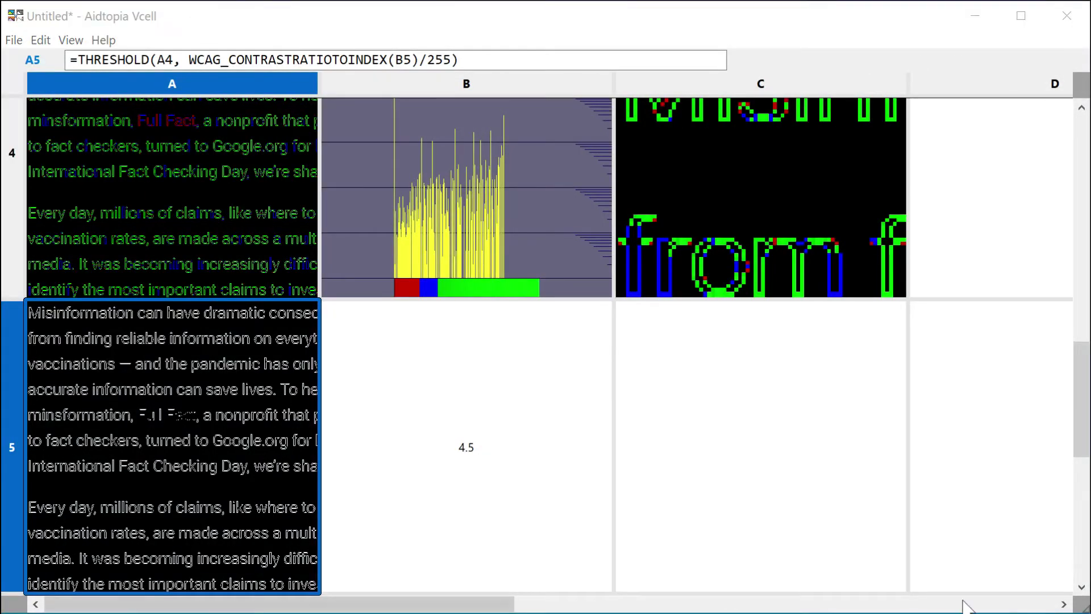
click(747, 485)
text(=RESAMPLE(SUBRASTER(A5, 0, 0, 75, 75), 512, 512))
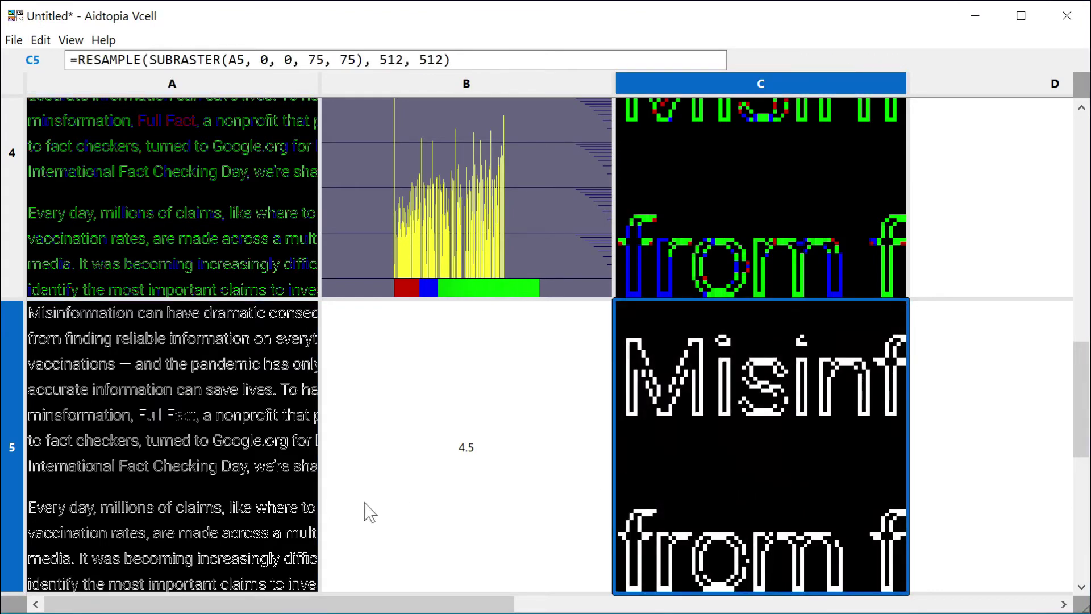
Step: Try contrast ratios 7, 16, 15 and 14 in B5
click(465, 474)
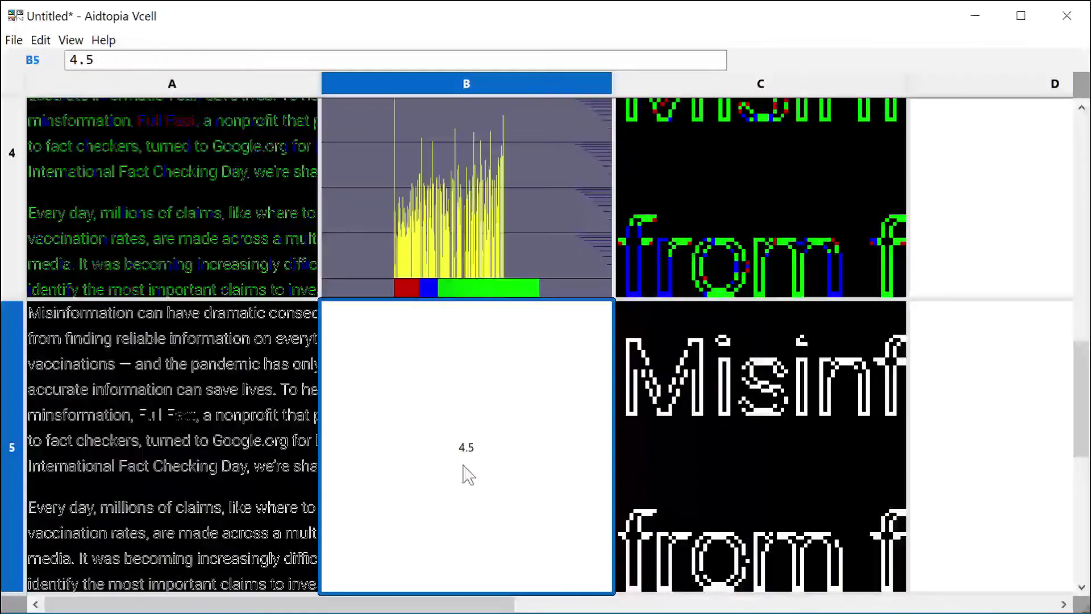
text(7)
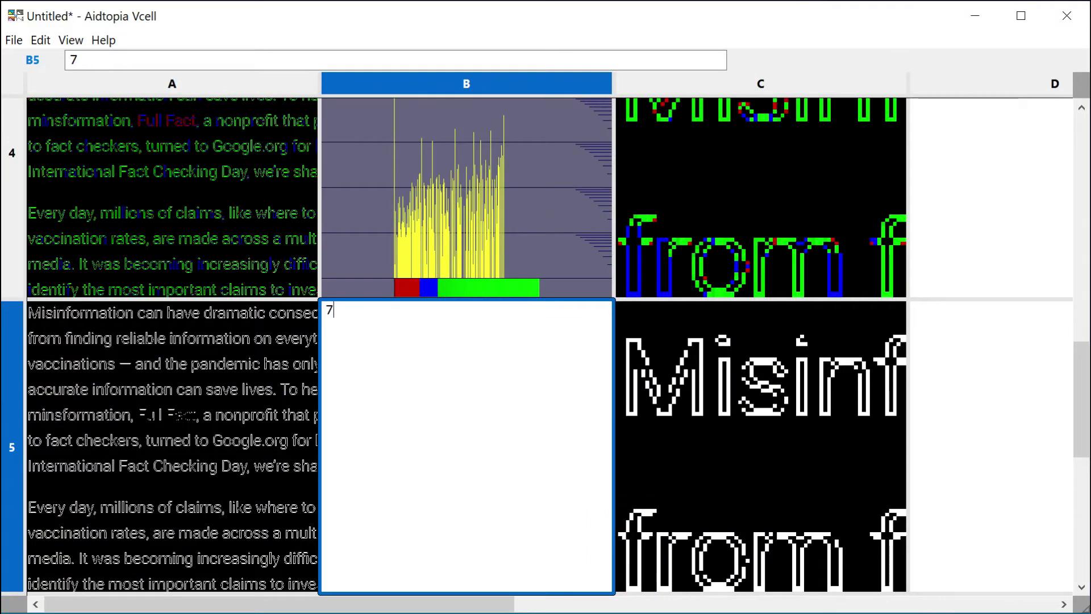
key(Tab)
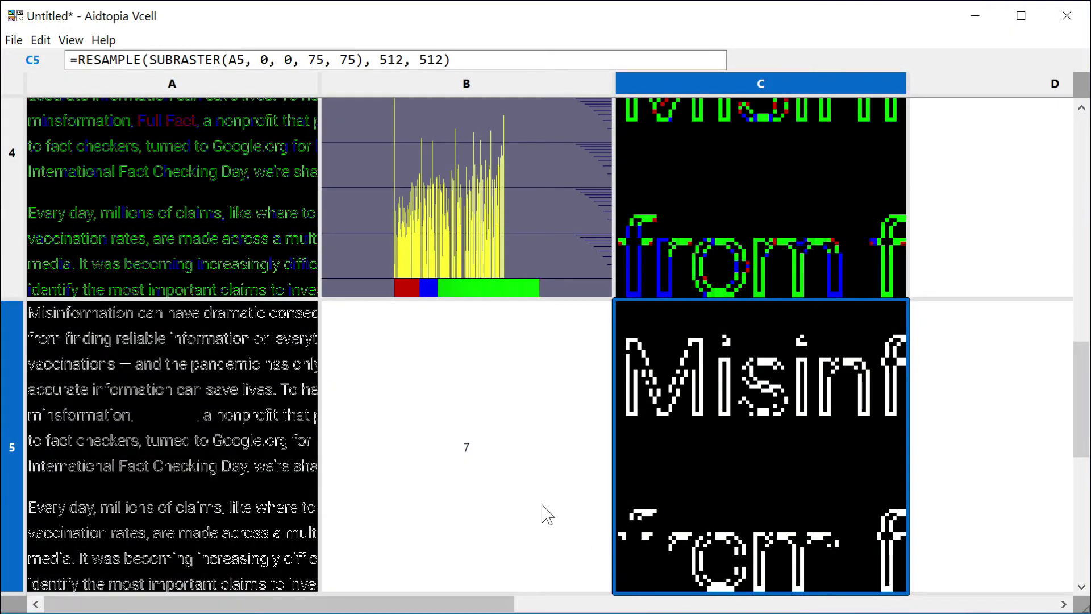
click(498, 480)
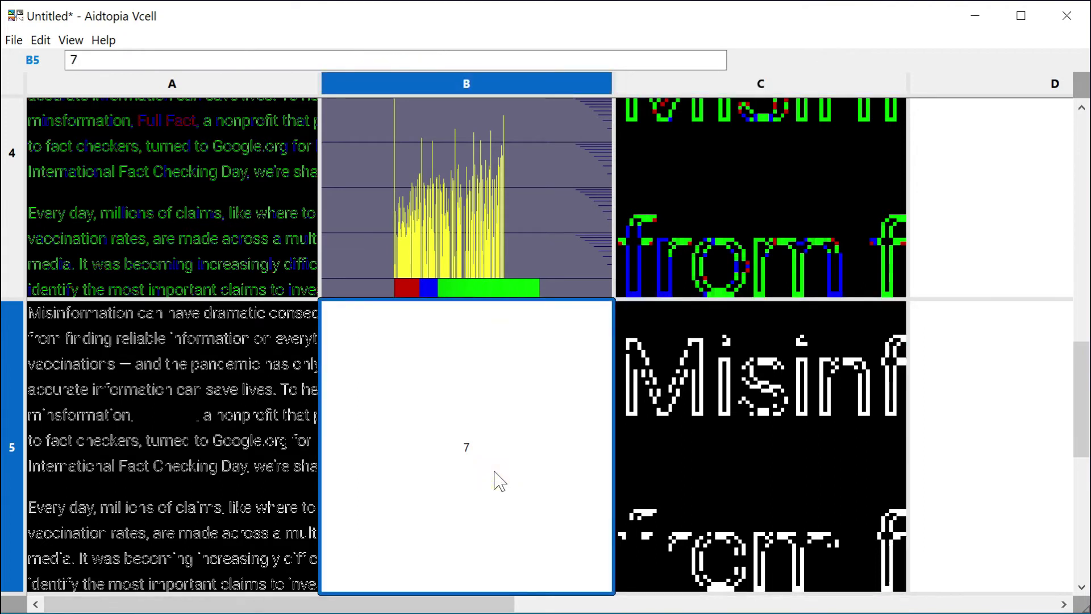
text(16)
key(Tab)
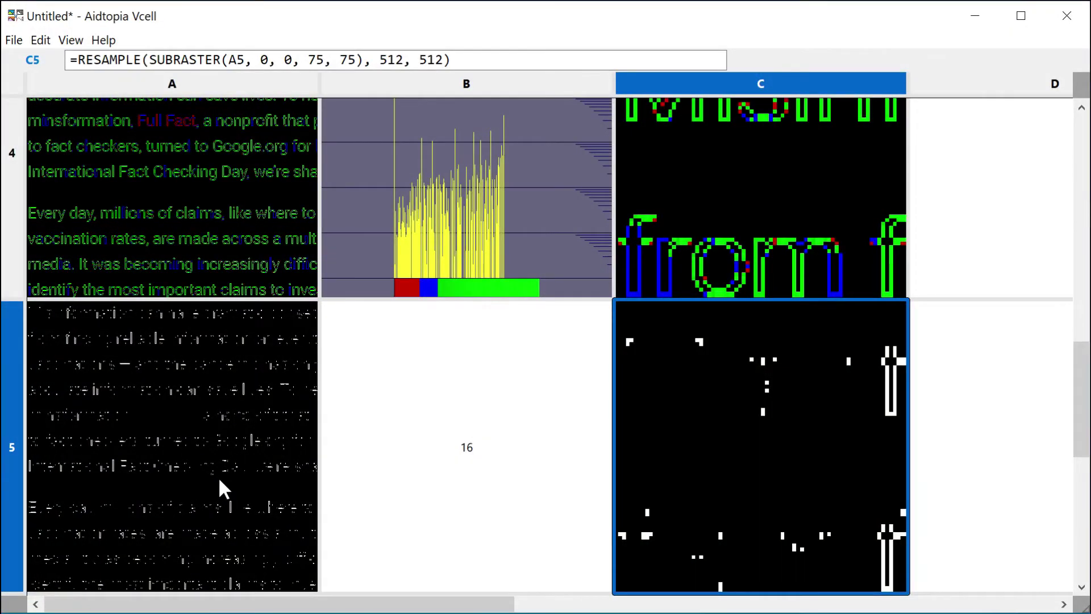
click(493, 519)
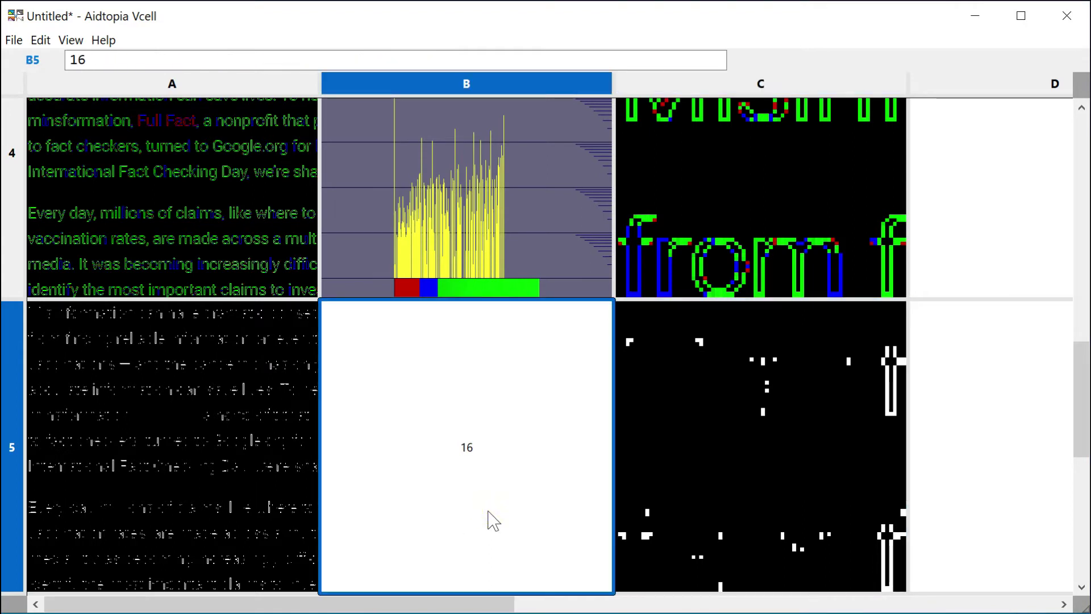
text(15)
key(Tab)
click(492, 519)
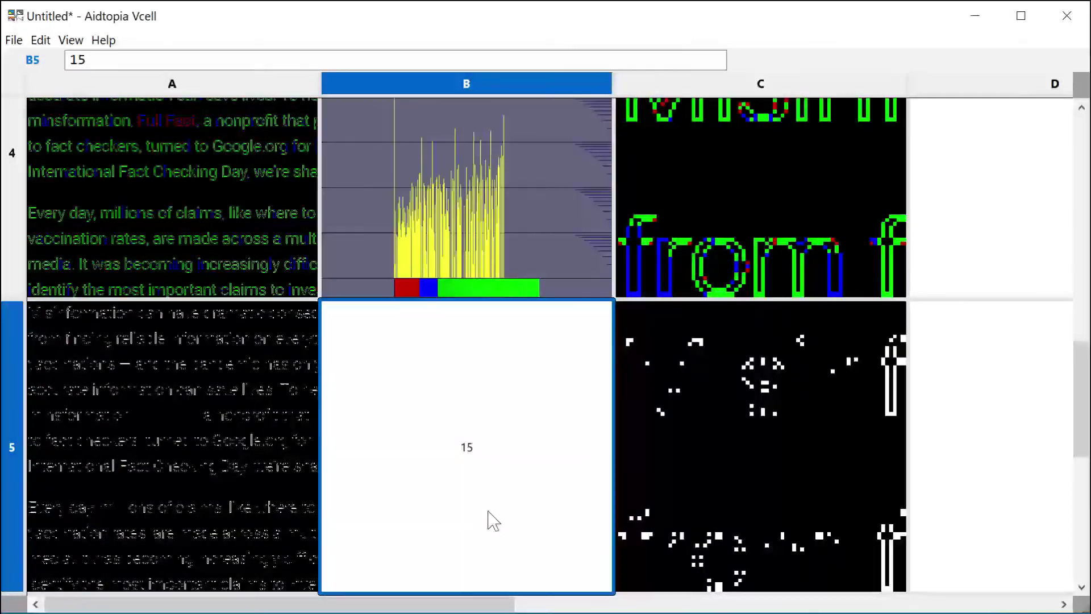
text(14)
key(Tab)
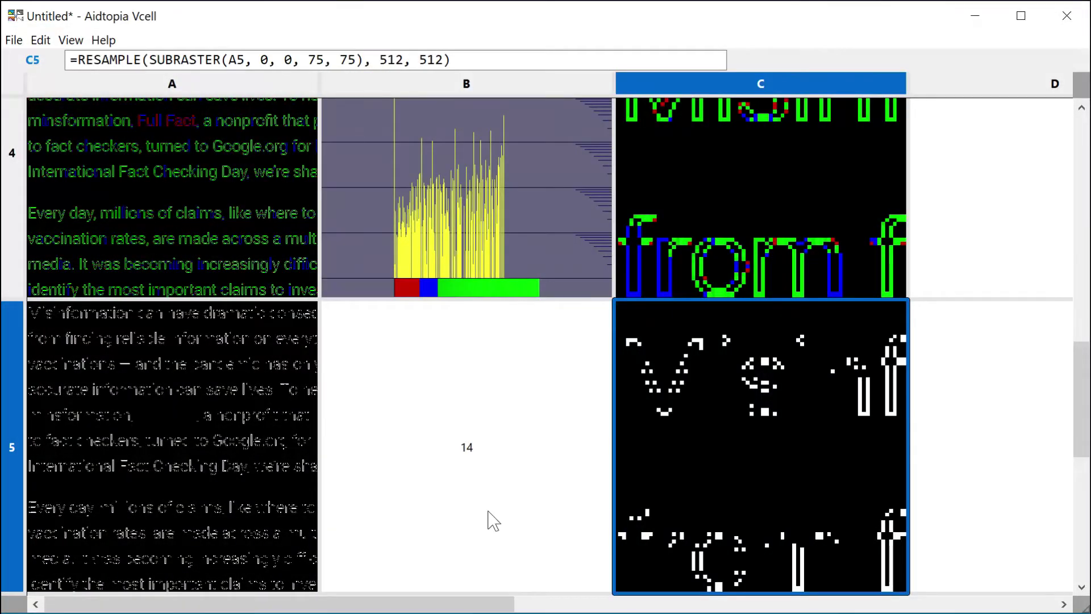
Step: Step the B5 contrast ratio down through 13, 12, 10, 9 and 8
click(492, 519)
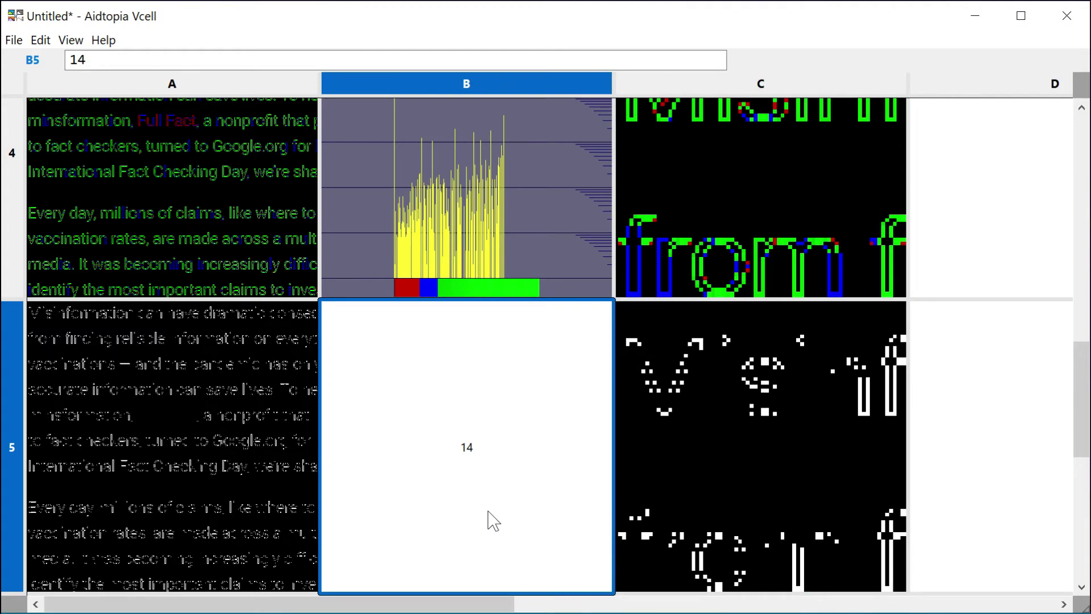
text(13)
key(Tab)
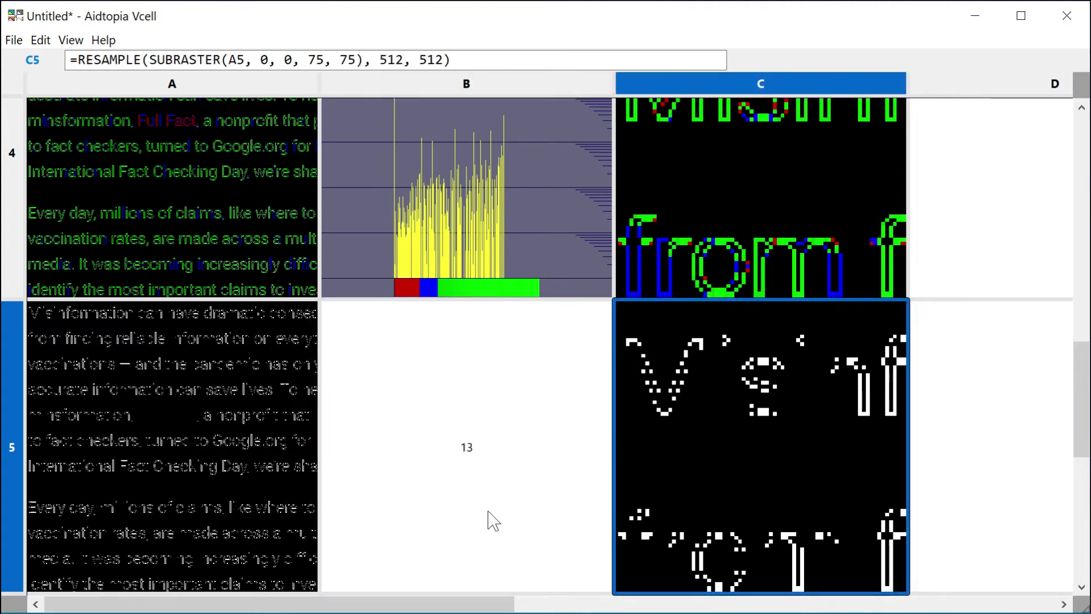
click(492, 520)
text(12)
key(Tab)
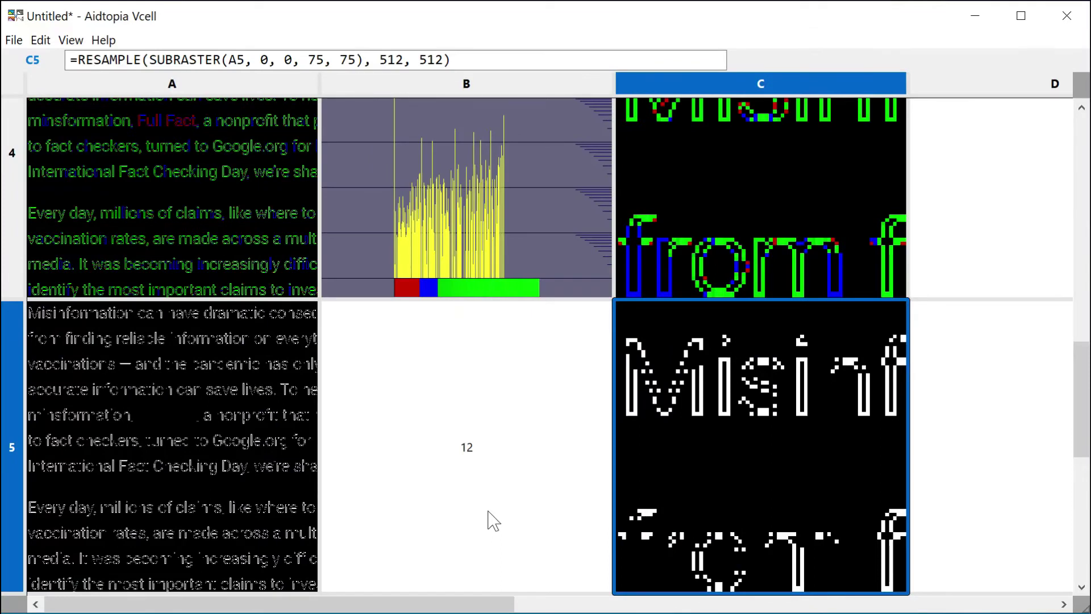
click(492, 519)
text(10)
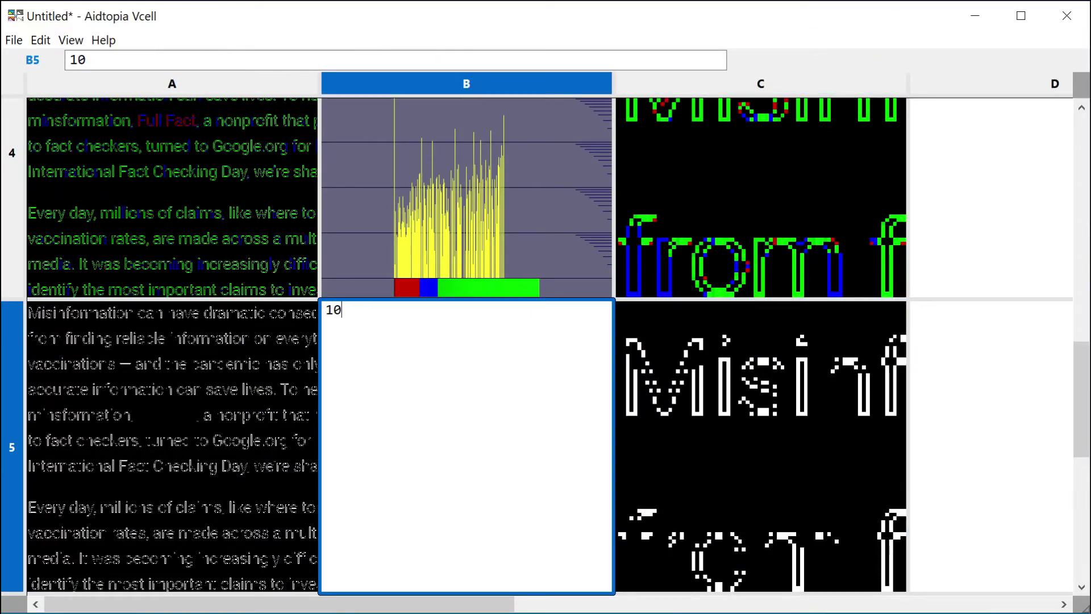
key(Tab)
click(492, 519)
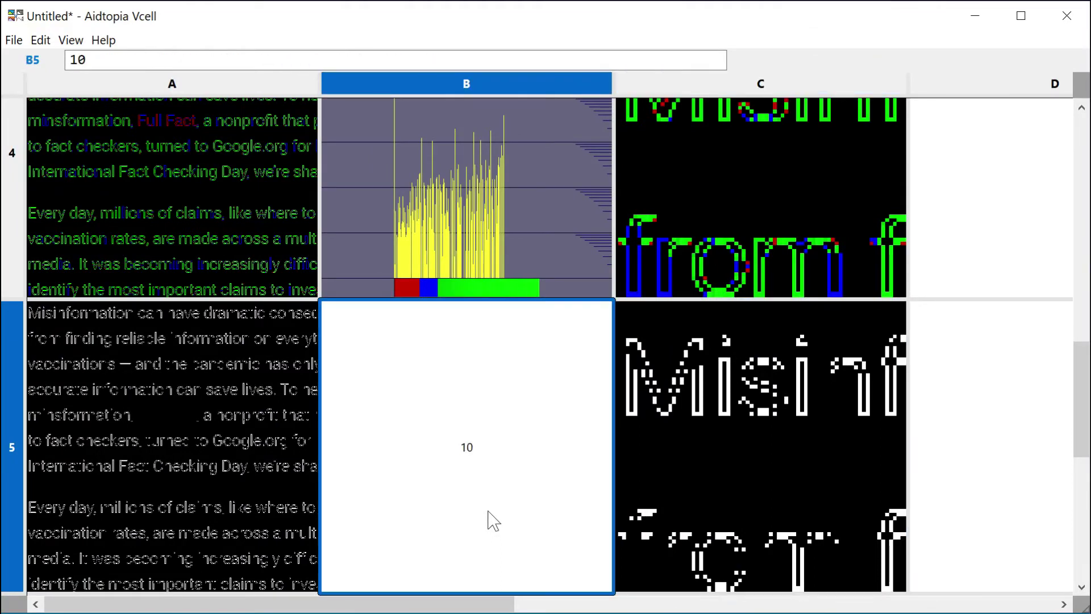
text(9)
key(Tab)
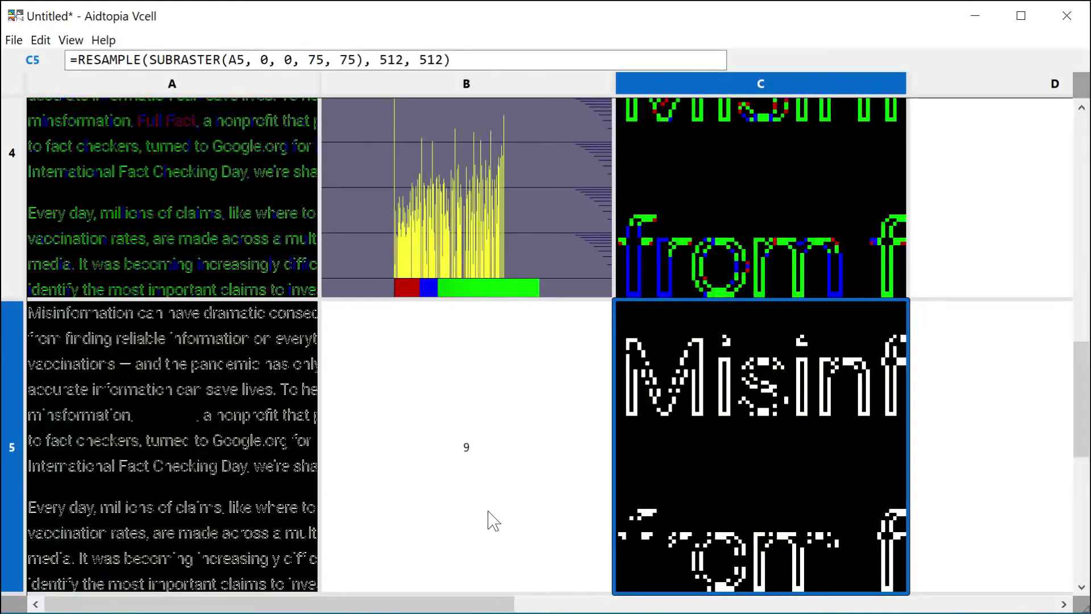
click(492, 519)
text(8)
key(Tab)
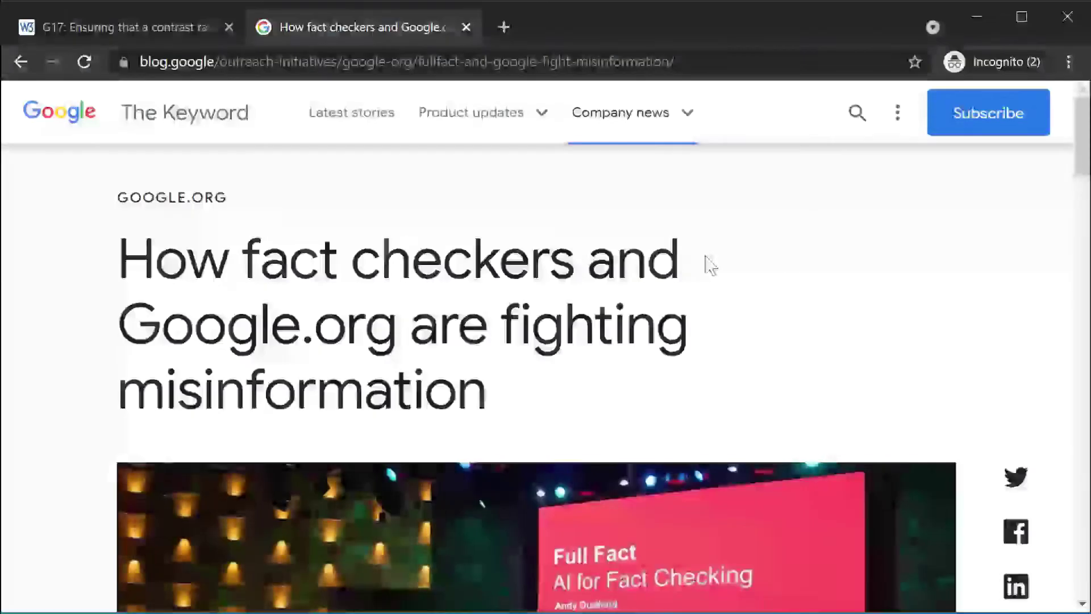
Step: Scroll the Keyword fact-checkers article down to its body text
scroll(709, 264, down, 12)
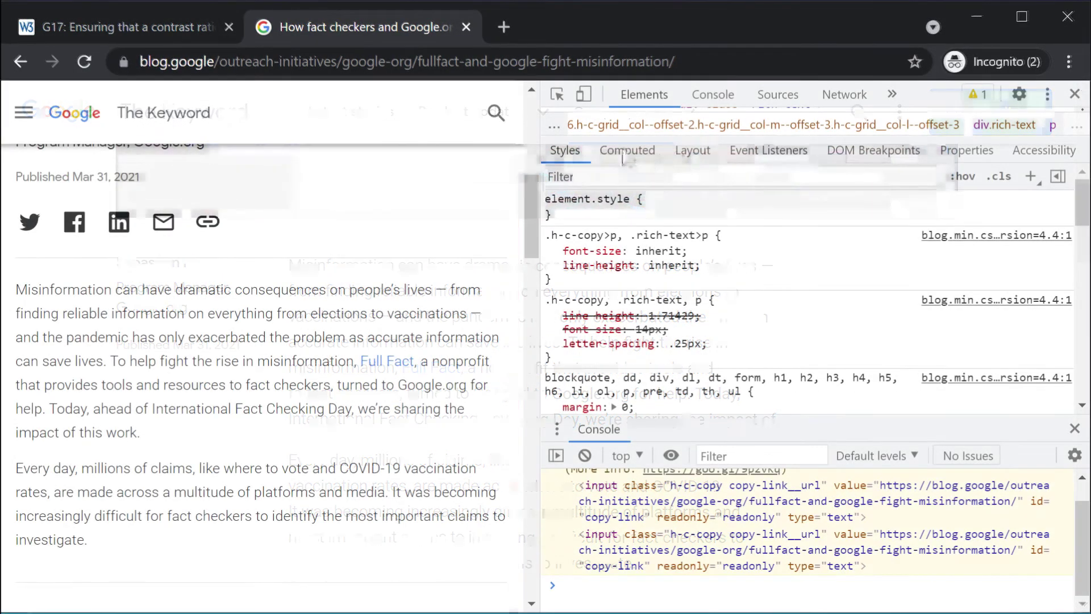
Step: Trace the body font-weight 300 to its Styles rule and change it to 400
click(628, 150)
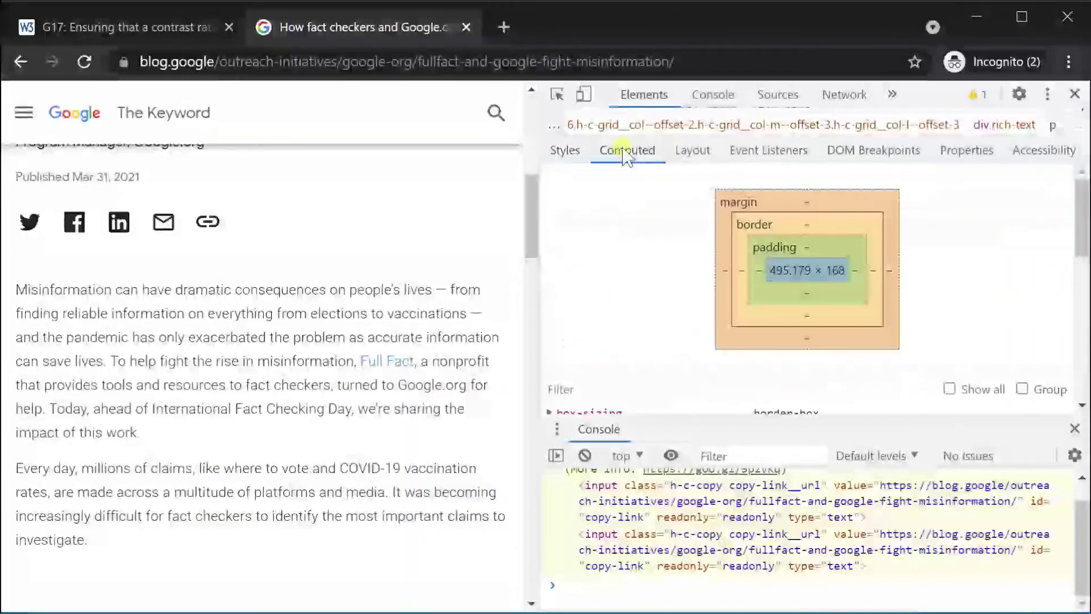
scroll(674, 264, down, 2)
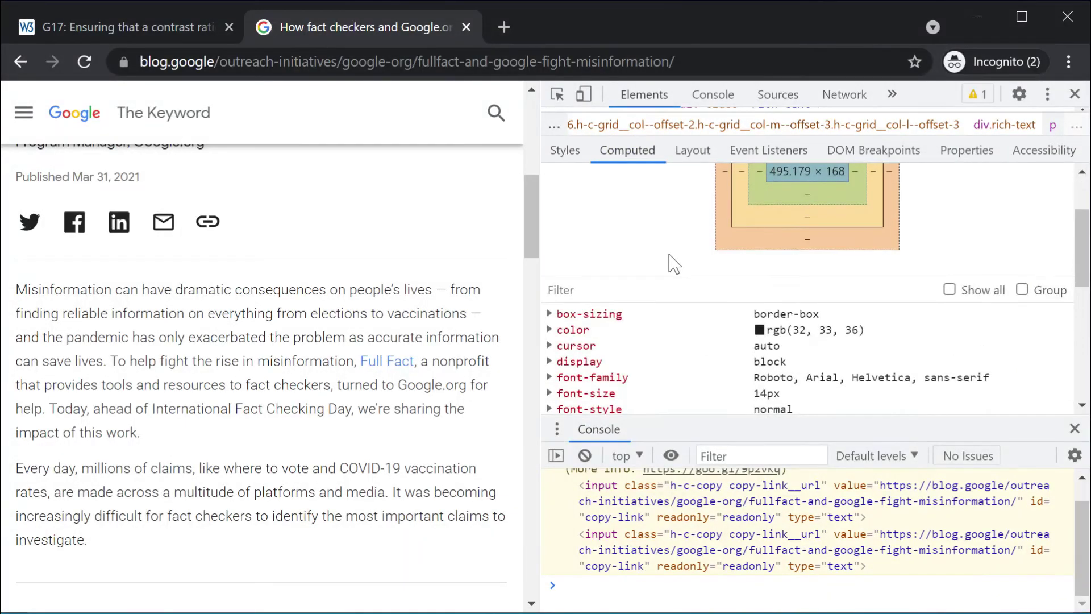
scroll(674, 264, down, 3)
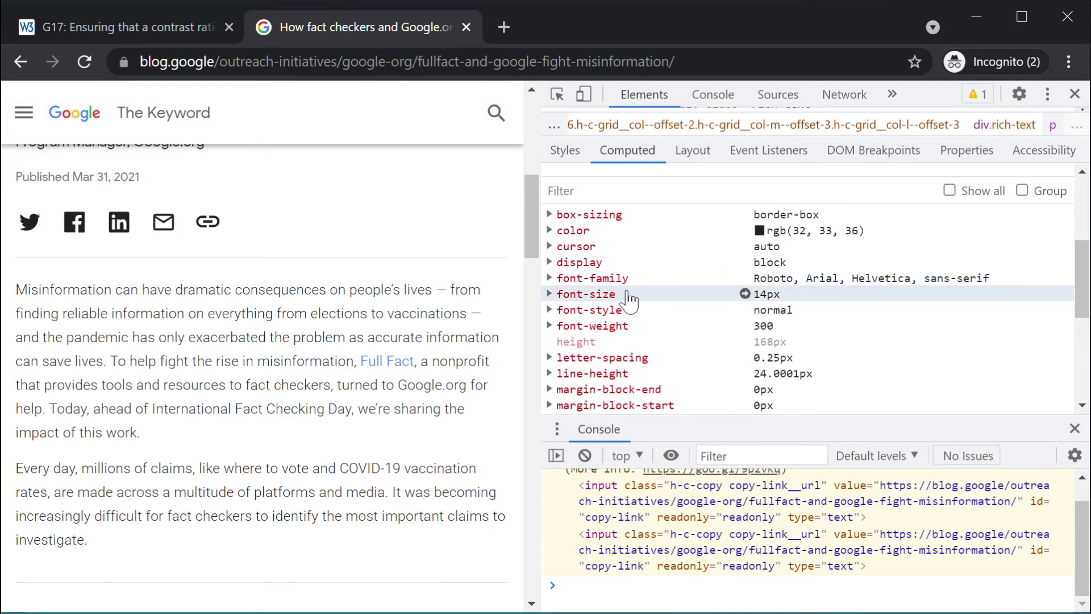
click(764, 329)
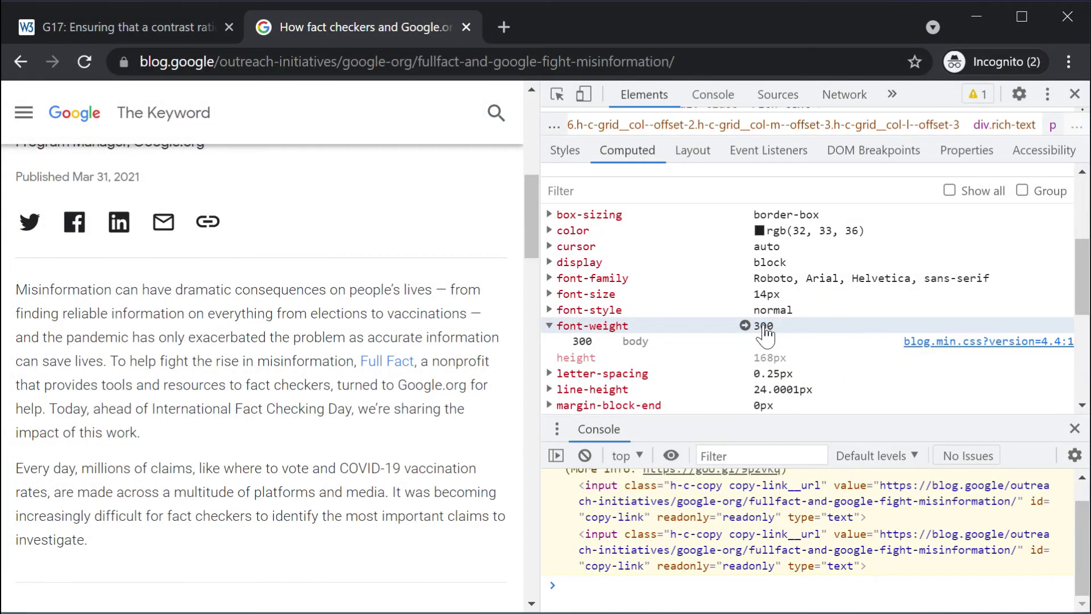
click(582, 344)
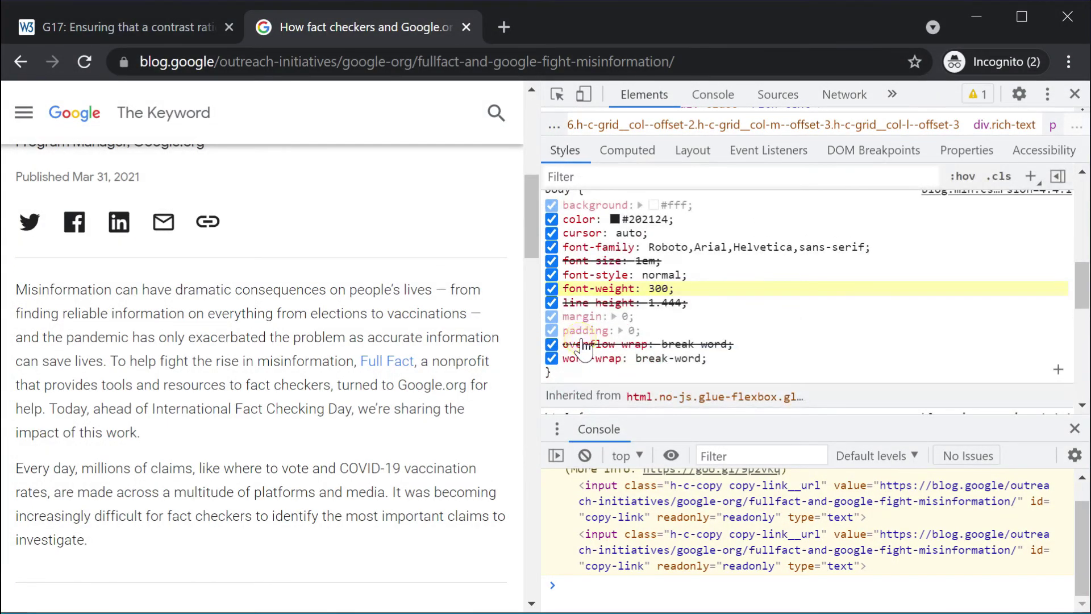
click(658, 288)
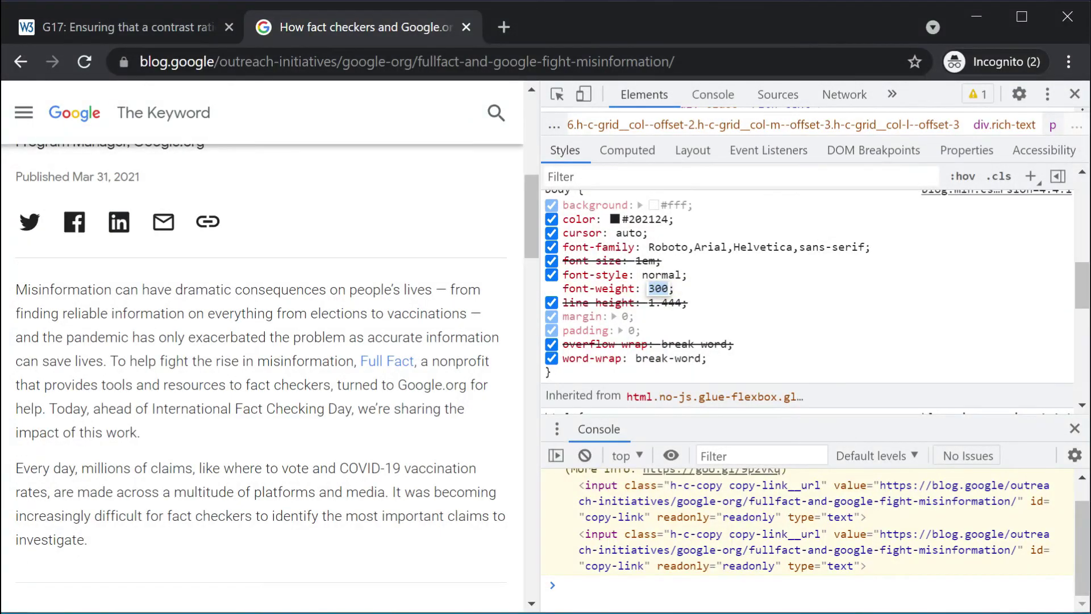
text(400)
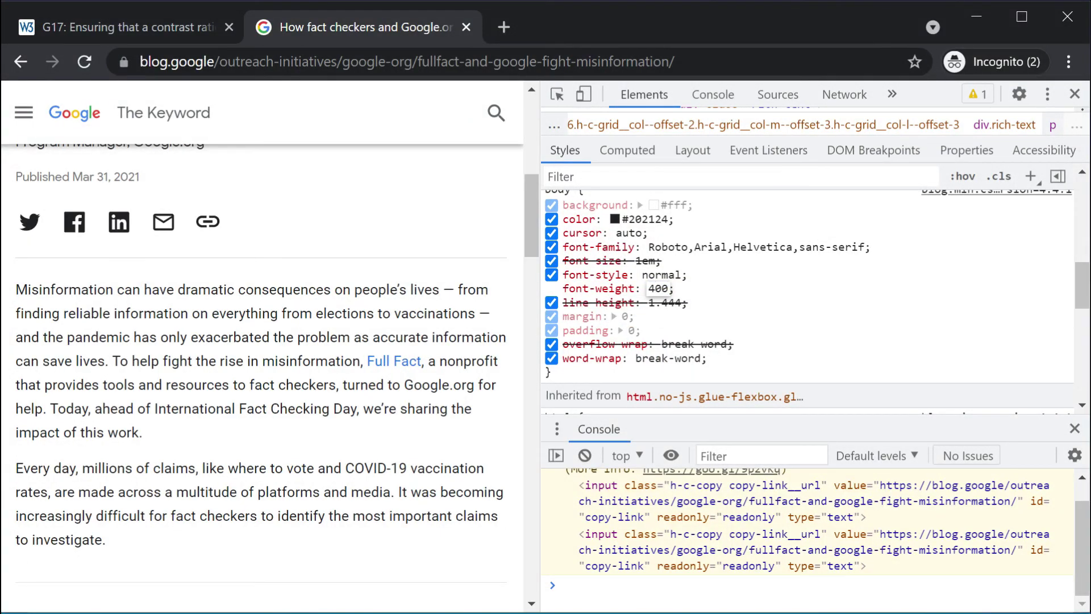
click(821, 299)
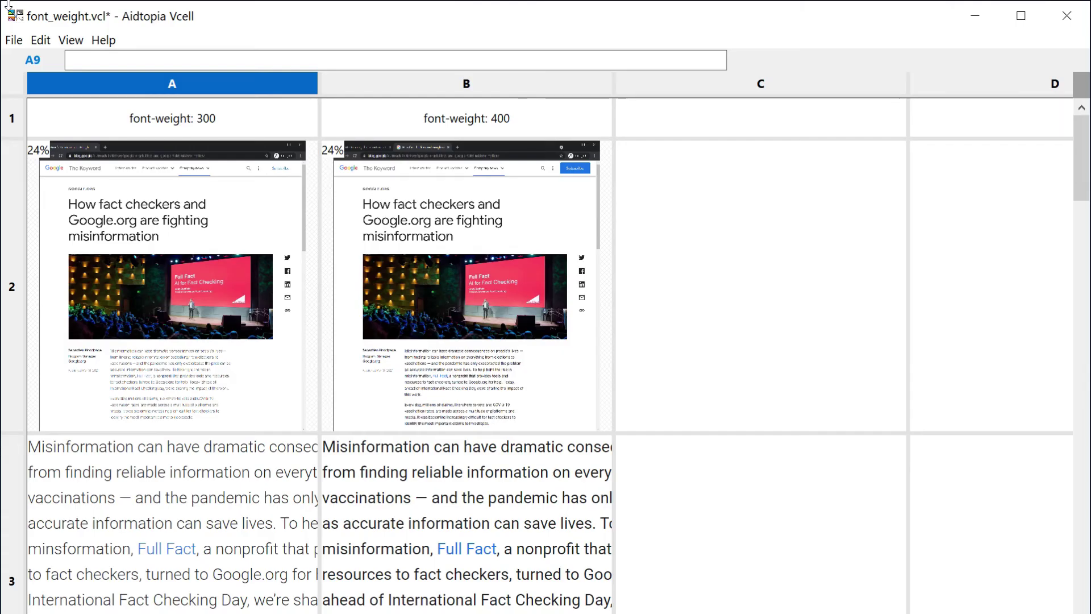
click(187, 114)
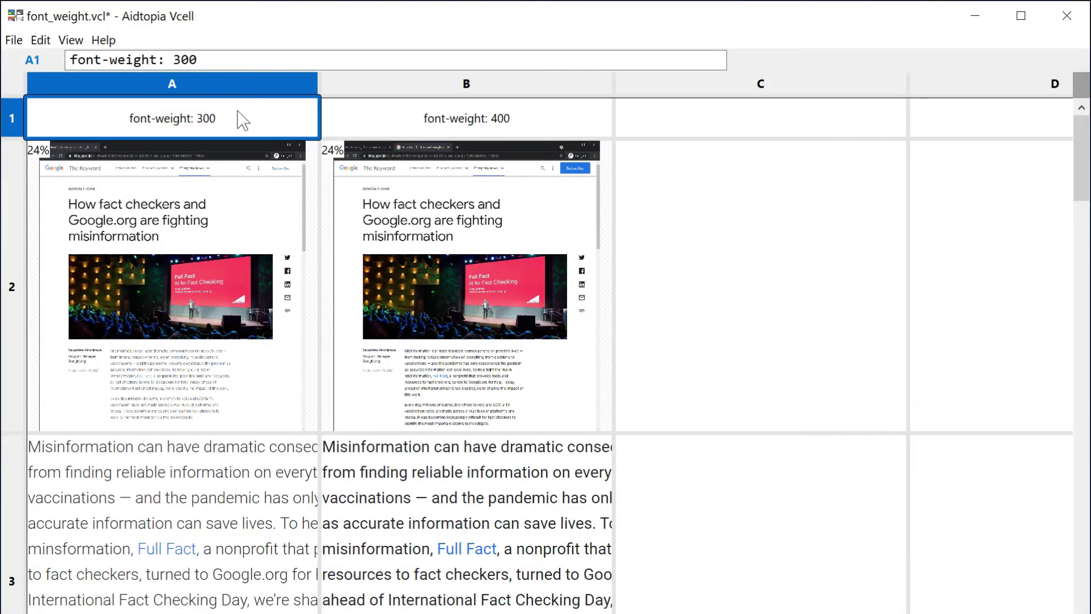
click(534, 118)
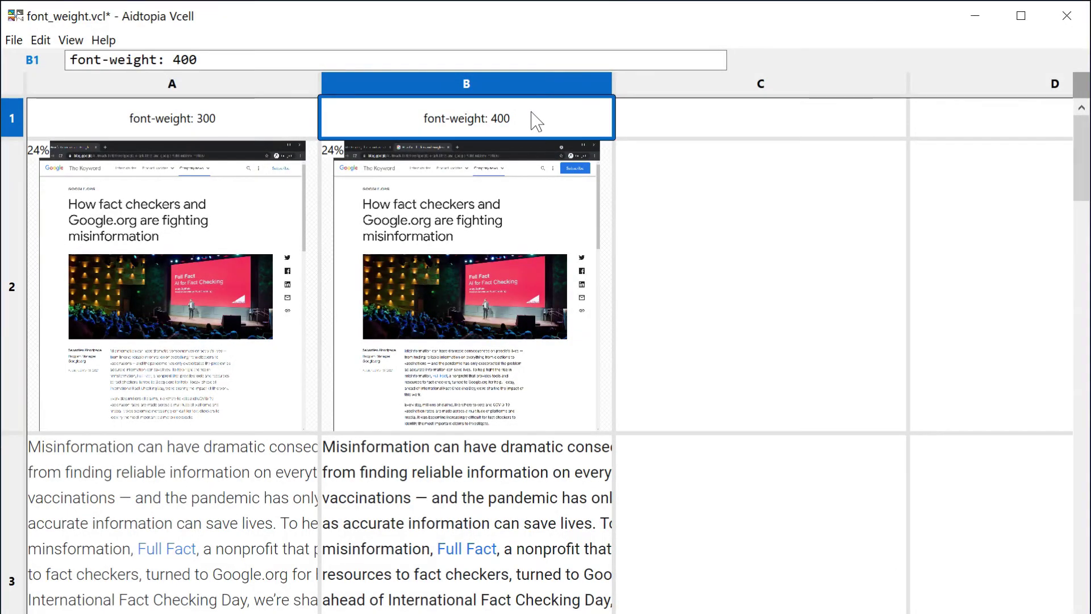
scroll(429, 195, down, 4)
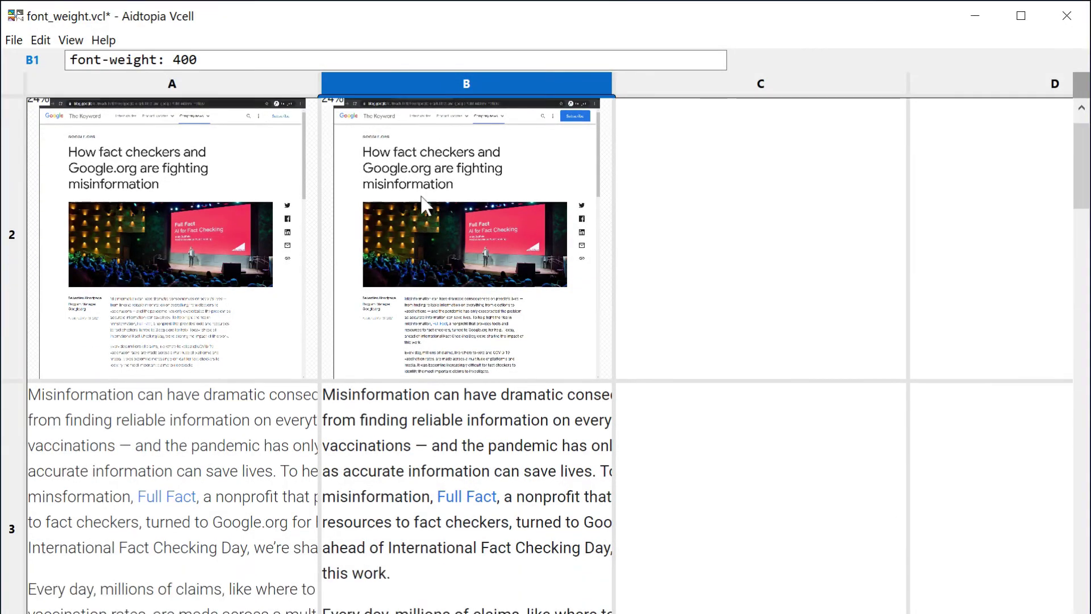
scroll(423, 204, down, 6)
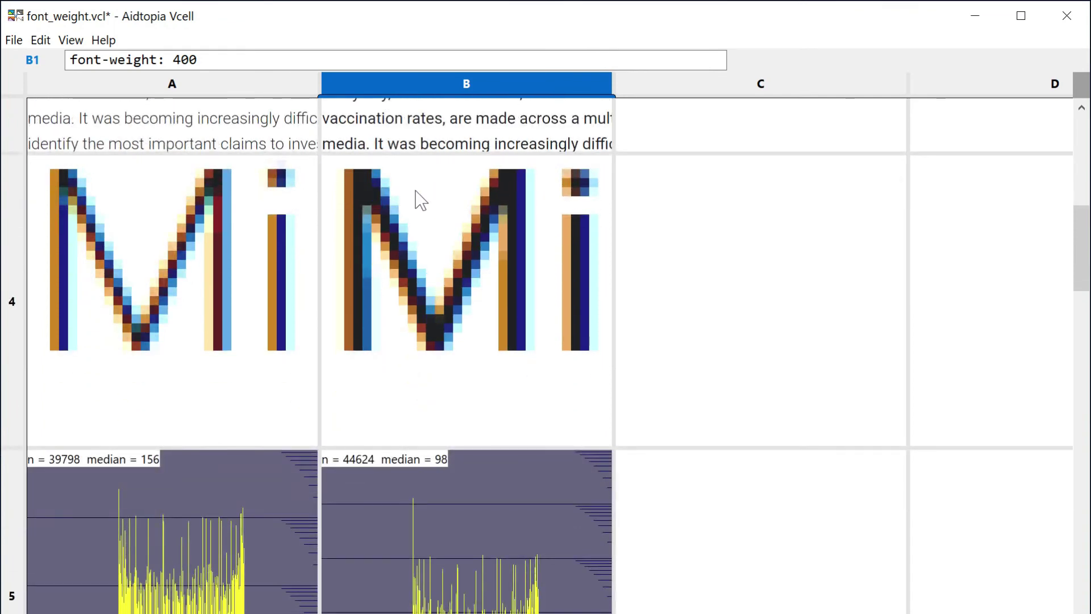
click(359, 277)
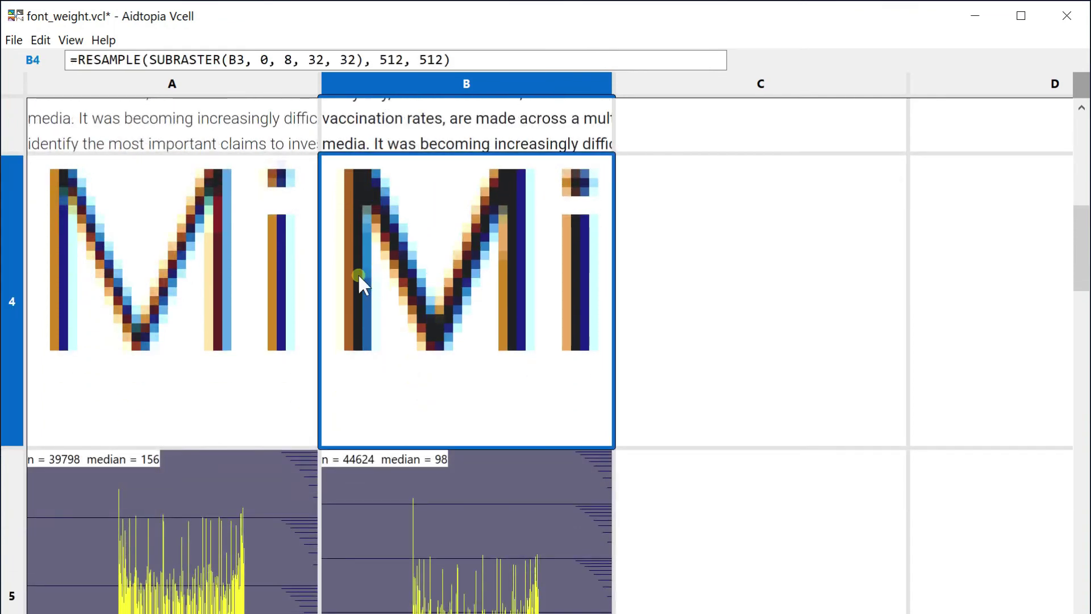
mouse_move(358, 269)
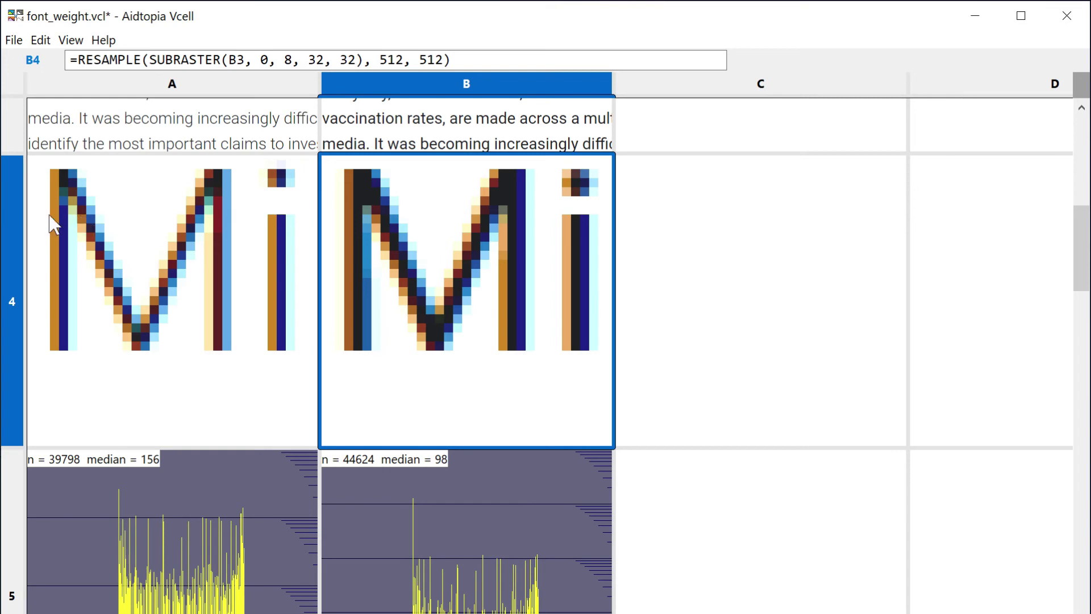
scroll(704, 337, down, 3)
scroll(710, 337, down, 6)
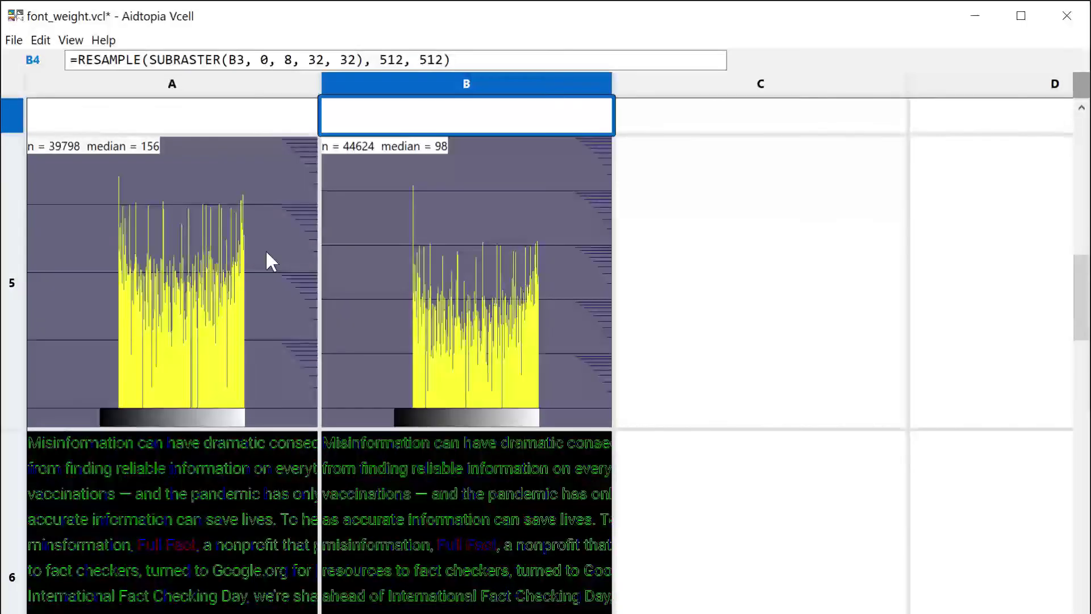
click(138, 172)
mouse_move(120, 189)
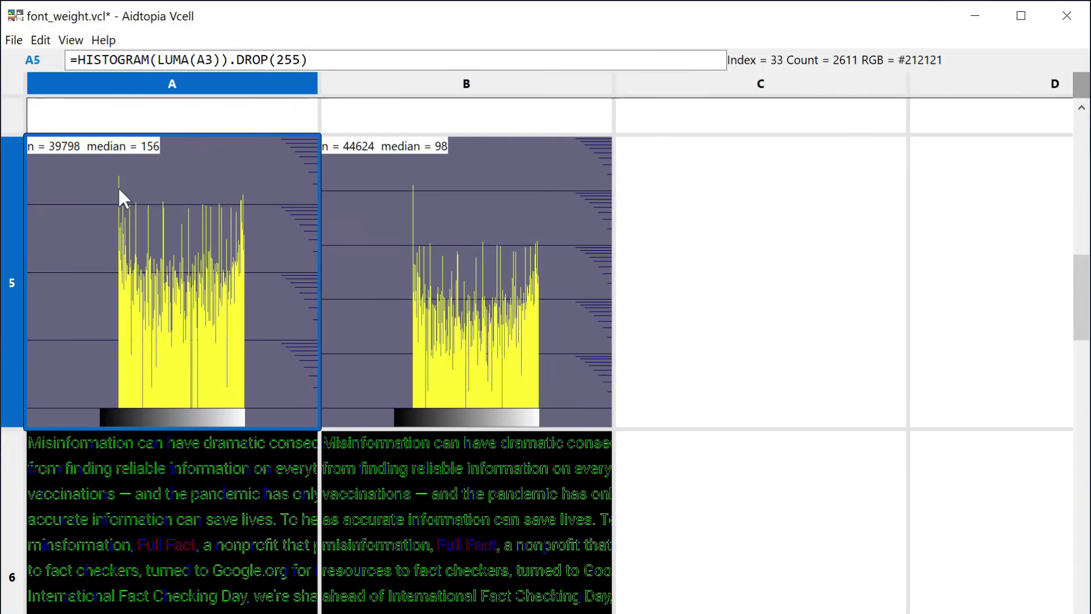
click(544, 188)
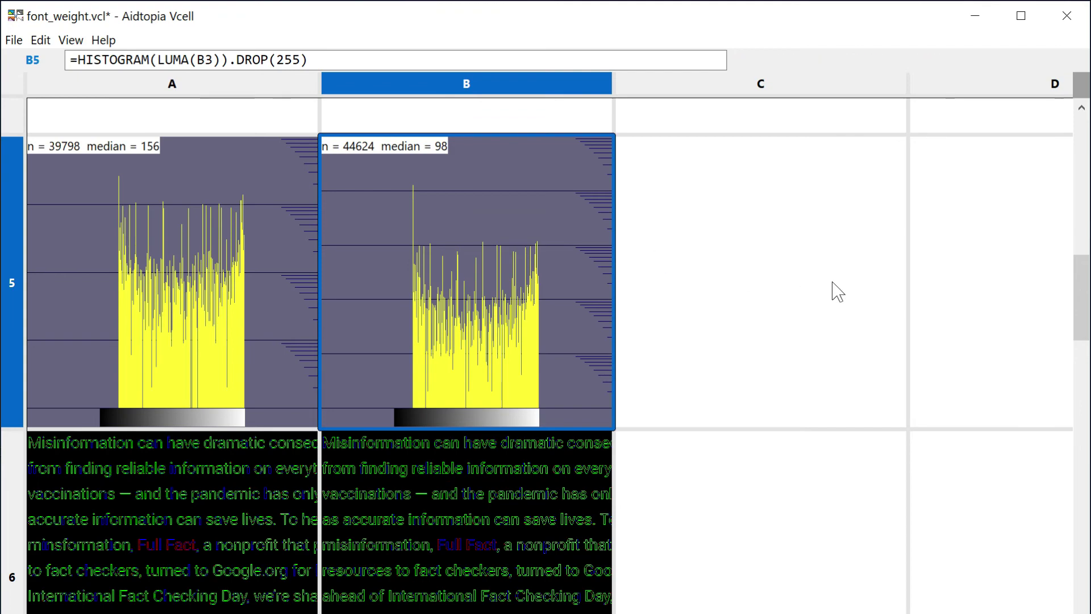
Step: Replace the 4.5 in C8 with 7
scroll(804, 288, down, 5)
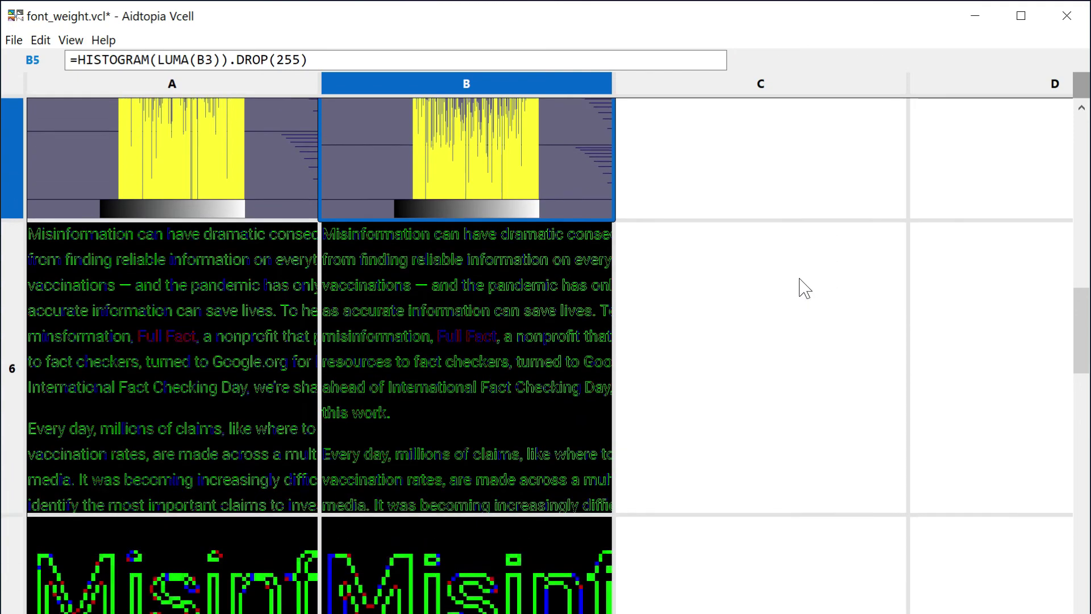
scroll(805, 288, down, 9)
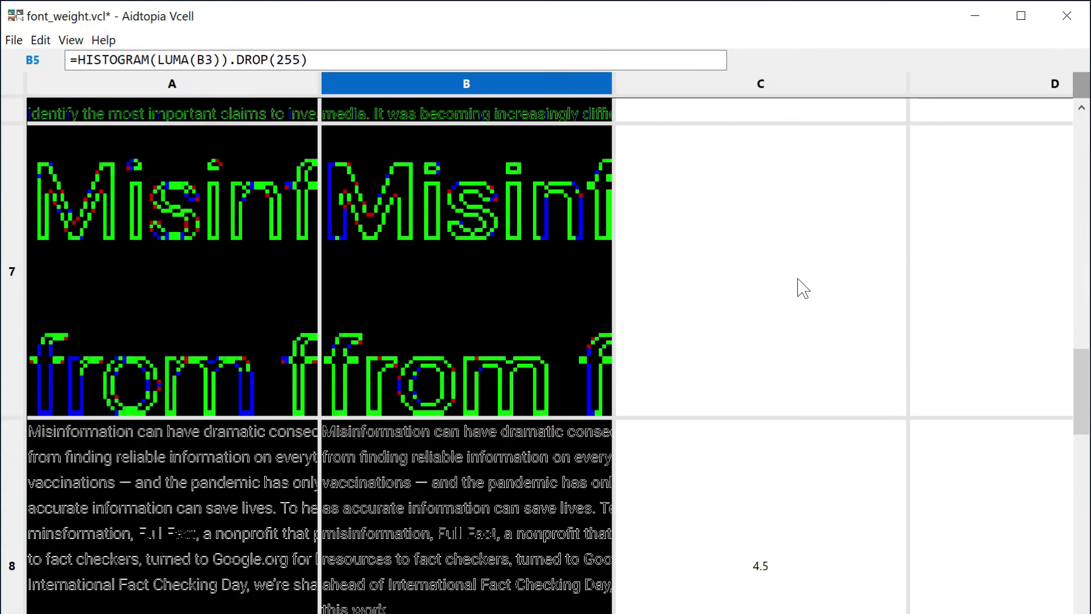
scroll(803, 288, down, 4)
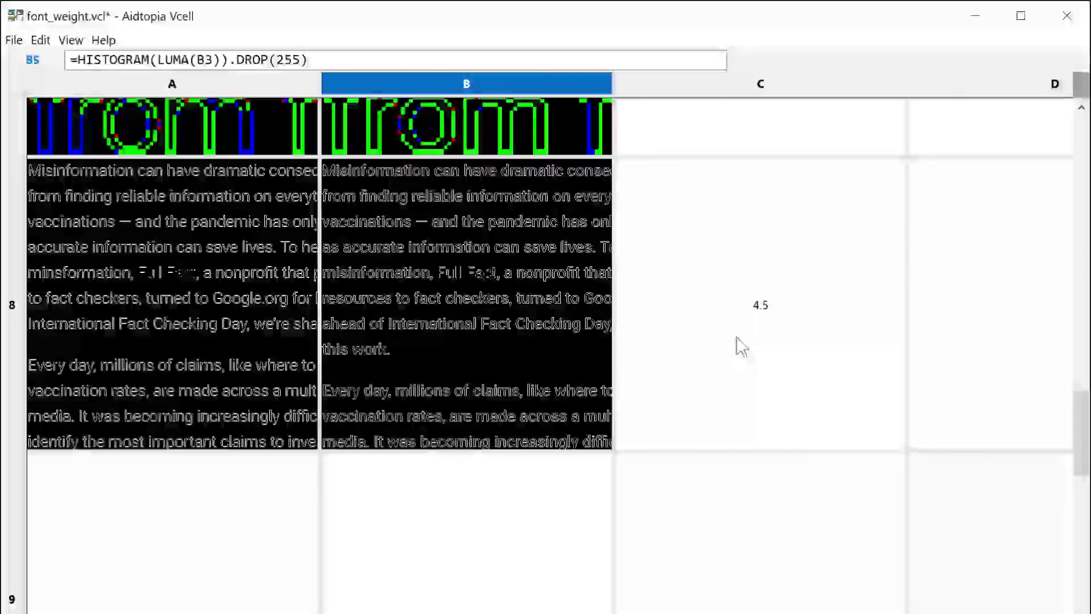
click(751, 331)
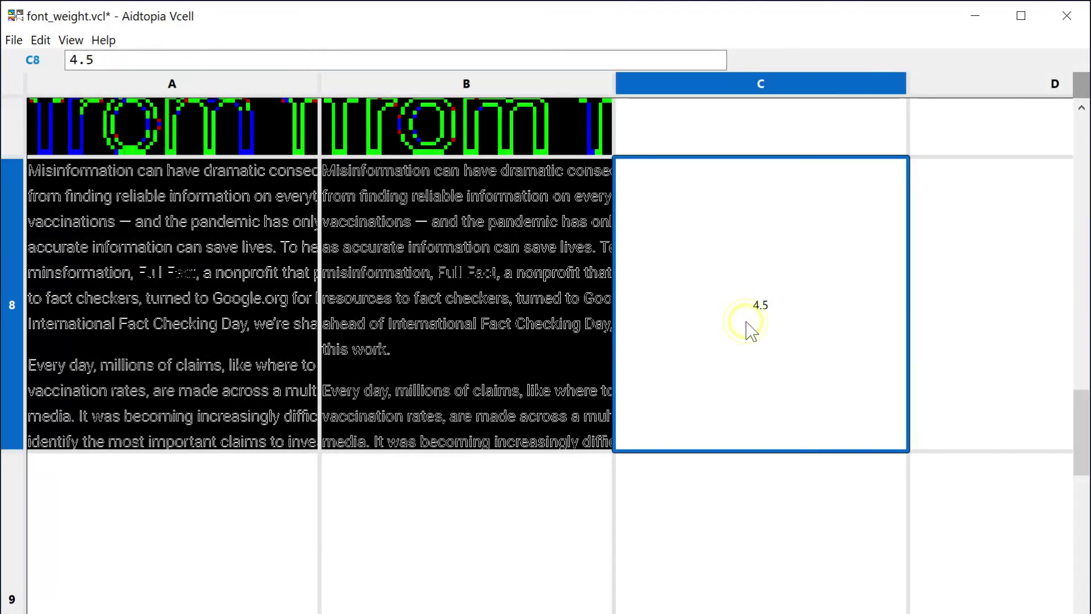
text(7)
key(Return)
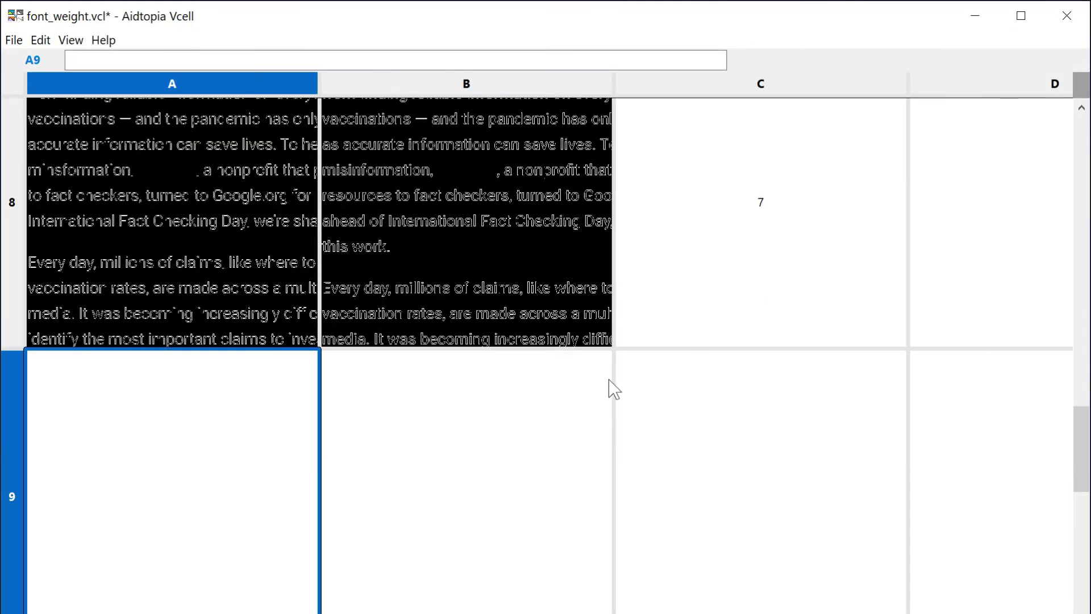
Step: Raise C8 further to 10 and then 16
scroll(718, 350, up, 1)
click(756, 279)
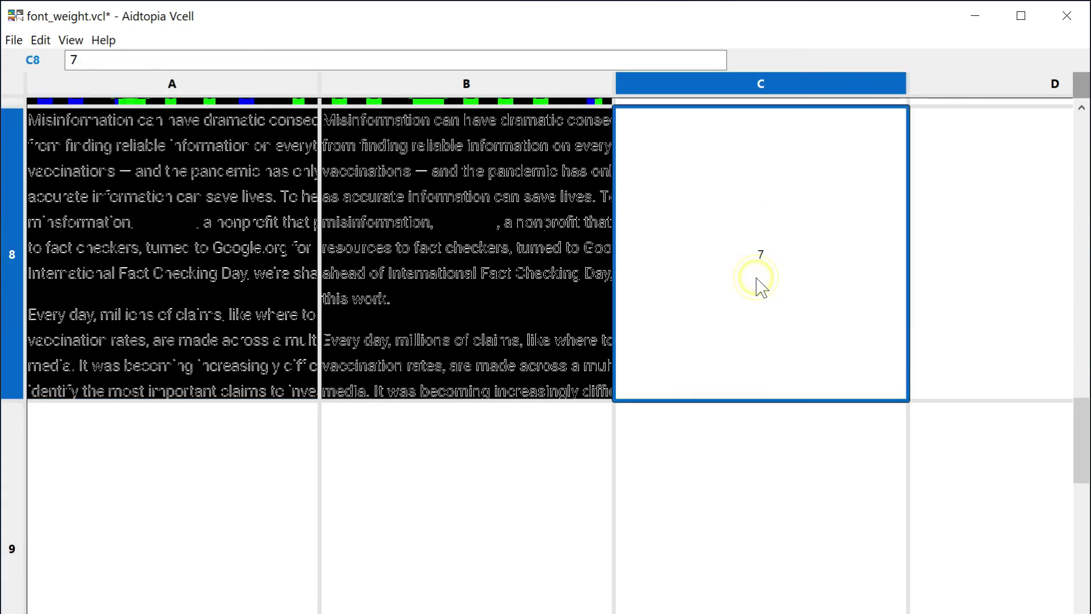
text(10)
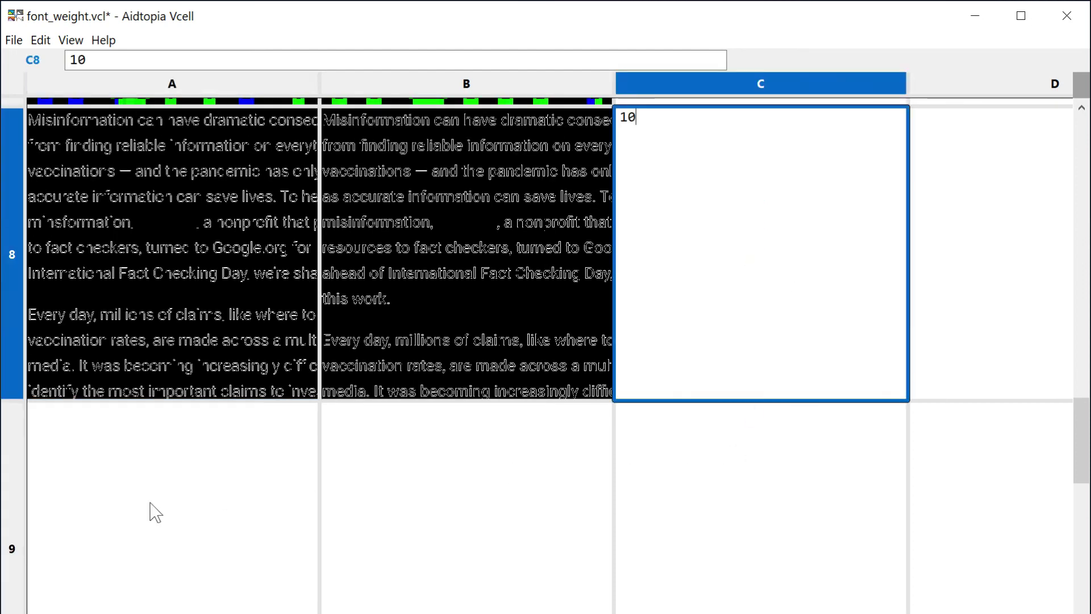
click(129, 513)
scroll(193, 500, up, 1)
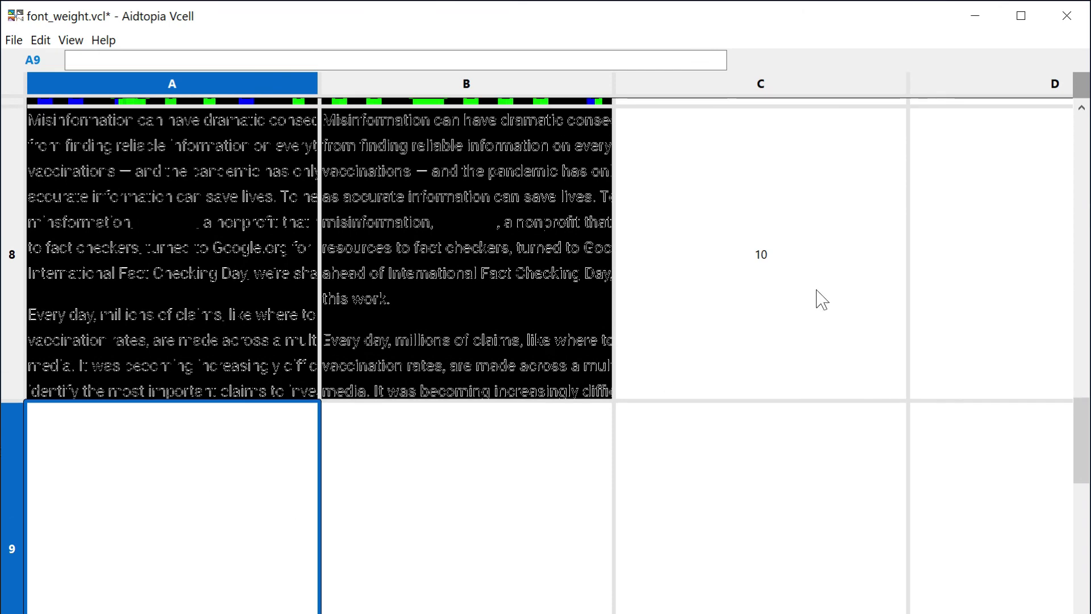
click(755, 264)
text(16)
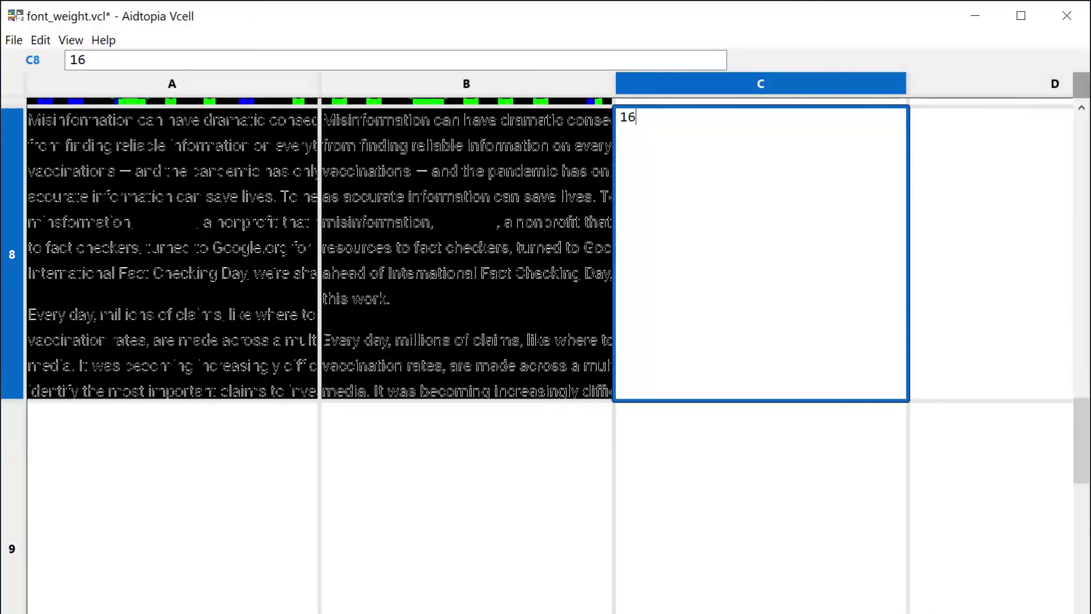
key(Return)
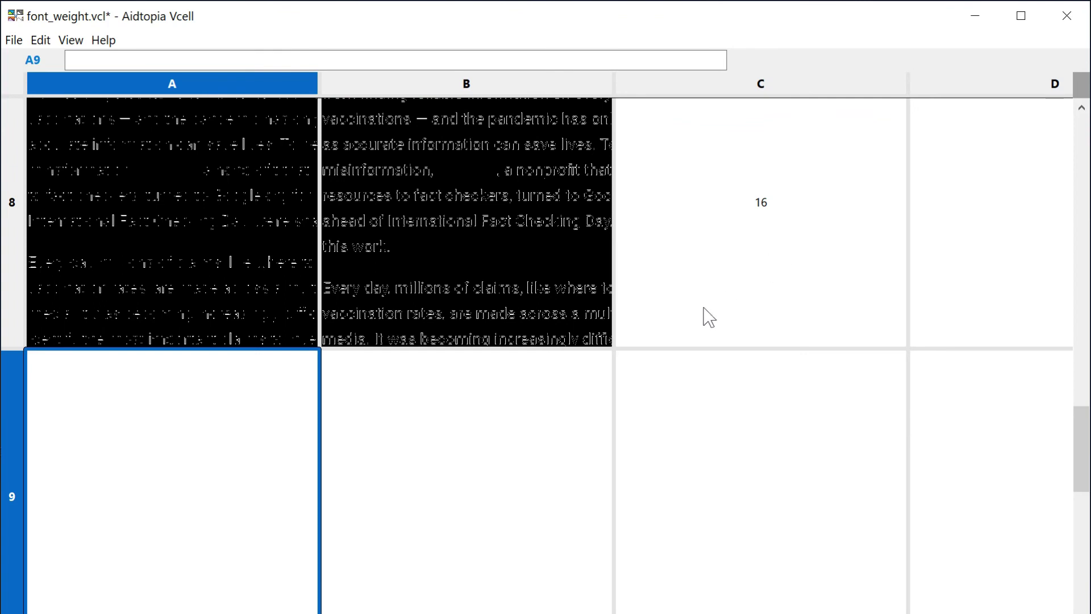
scroll(462, 445, up, 1)
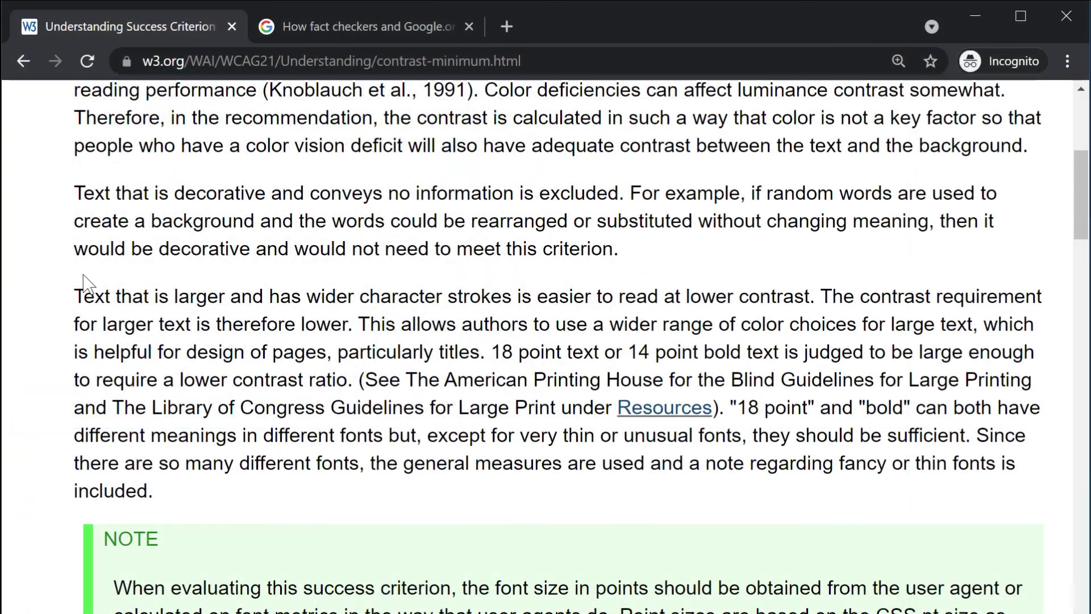
Step: Highlight the wider-strokes sentence and the 'except for very thin or unusual fonts' phrase
drag(74, 296, 815, 296)
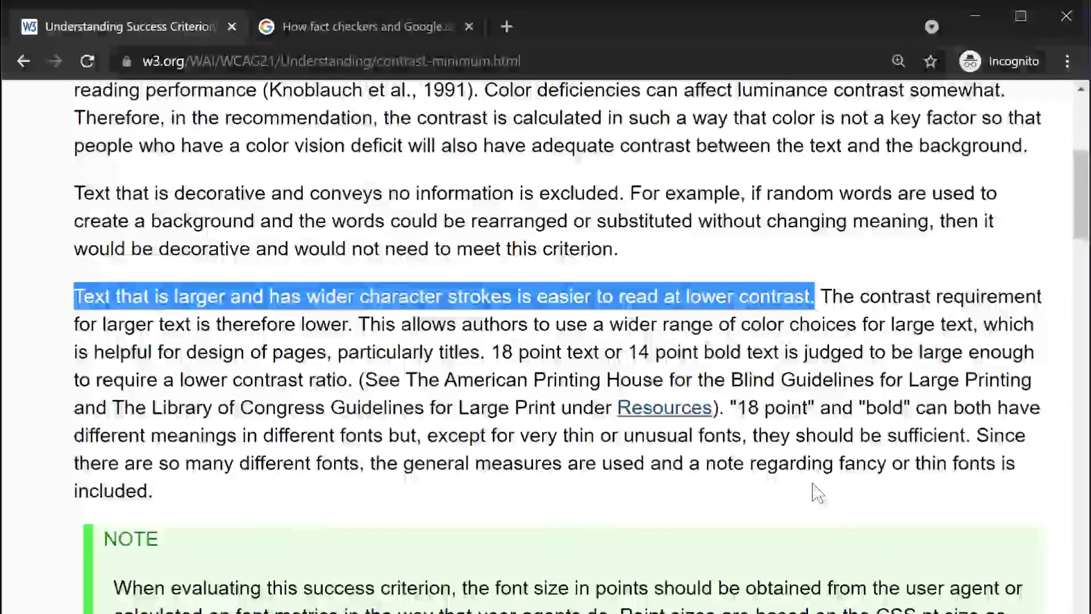
drag(427, 435, 741, 435)
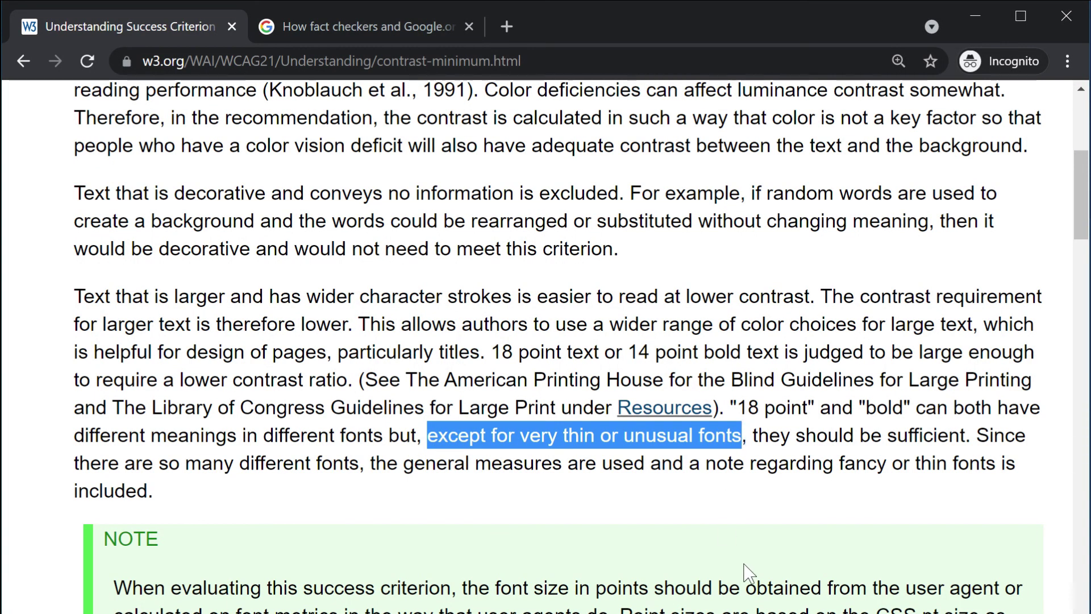